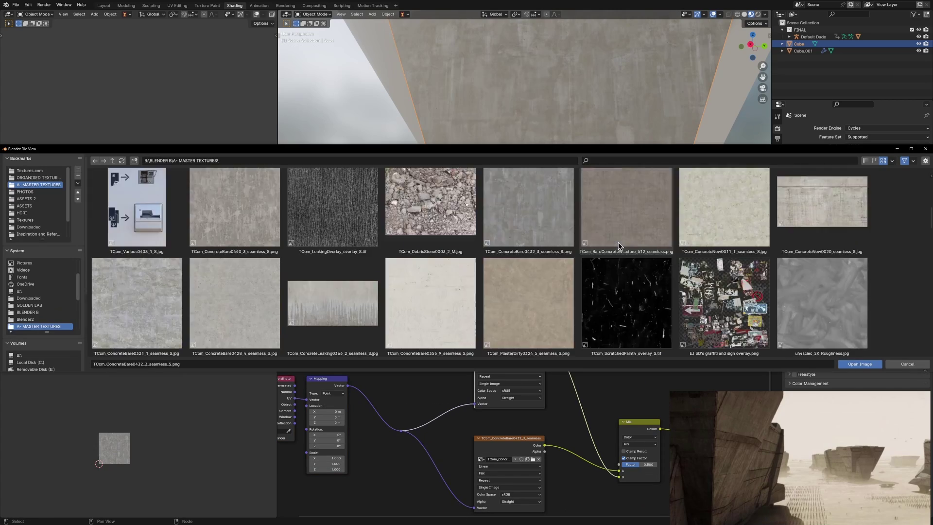
# Set the Mix colour swatch's brightness Value to 0.16 to tint the hull dark brown
pyautogui.scroll(-8, 576, 244)
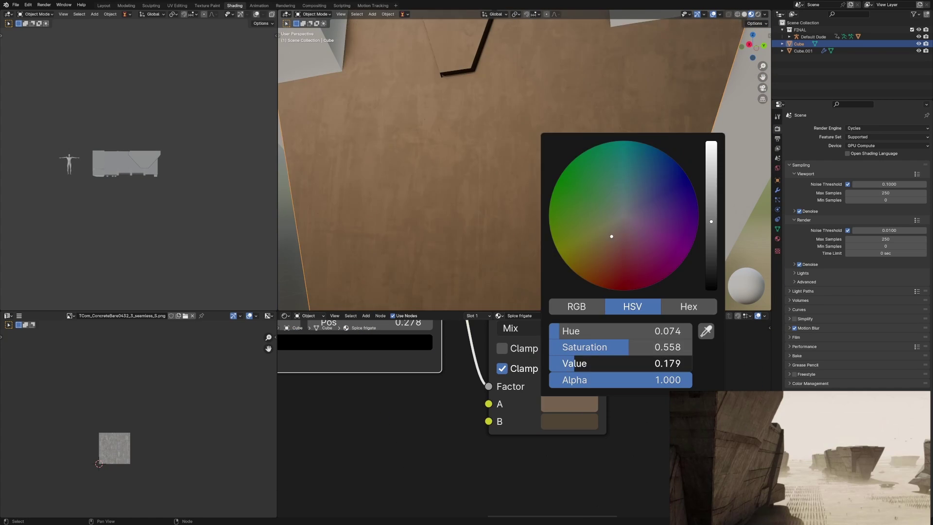
pyautogui.click(620, 364)
pyautogui.write('0.16')
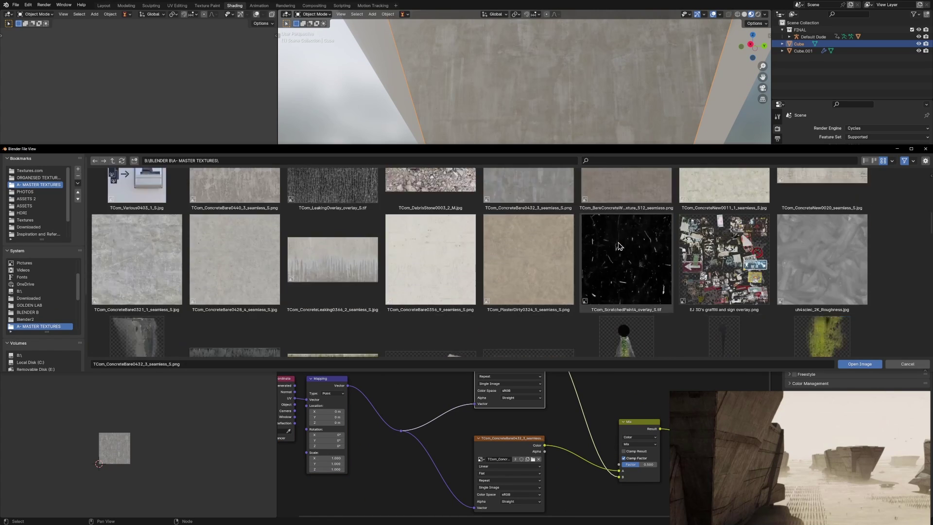
# Load the leaking concrete image into the texture node
pyautogui.scroll(-10, 577, 244)
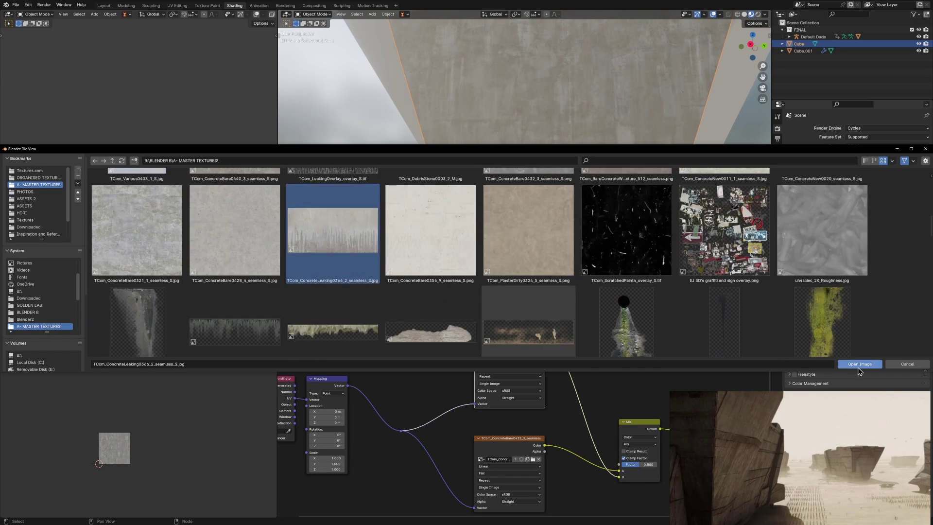
pyautogui.scroll(-10, 577, 244)
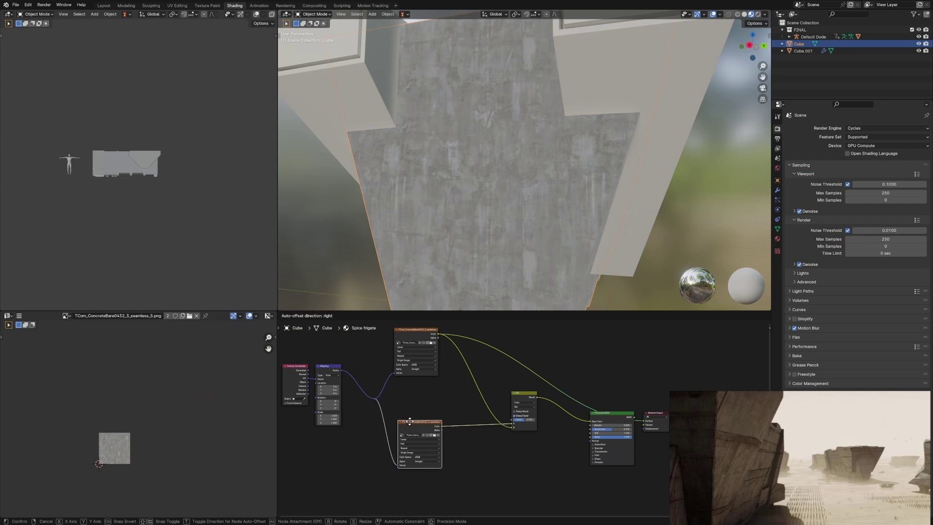
pyautogui.keyDown('ctrl'); pyautogui.scroll(3, 456, 431); pyautogui.keyUp('ctrl')
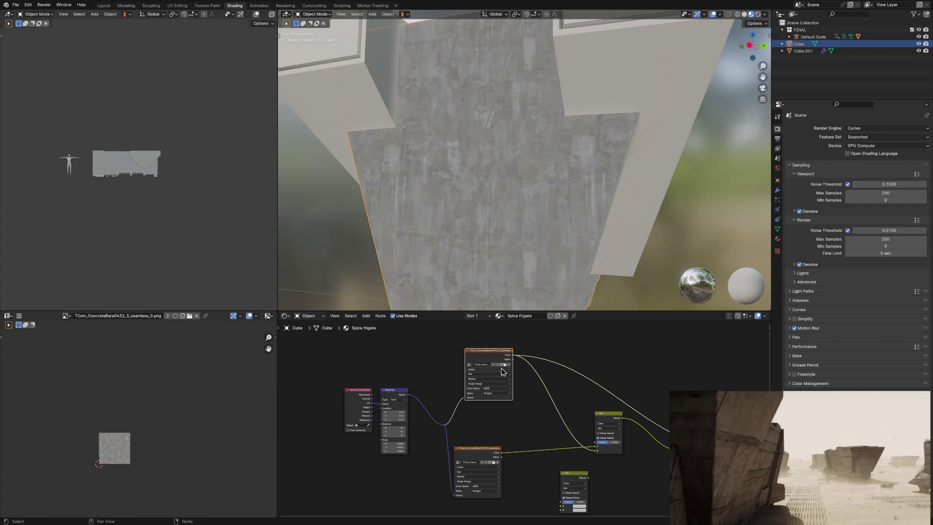
pyautogui.click(508, 365)
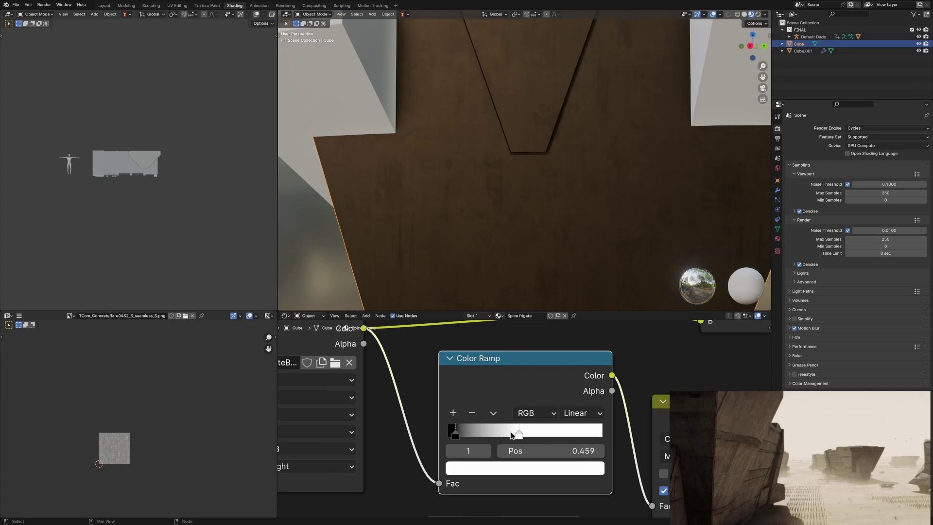
# Shift the Color Ramp stop and set Mix input B's colour Value to 0.1
pyautogui.moveTo(476, 209); pyautogui.dragTo(499, 234, button='middle')
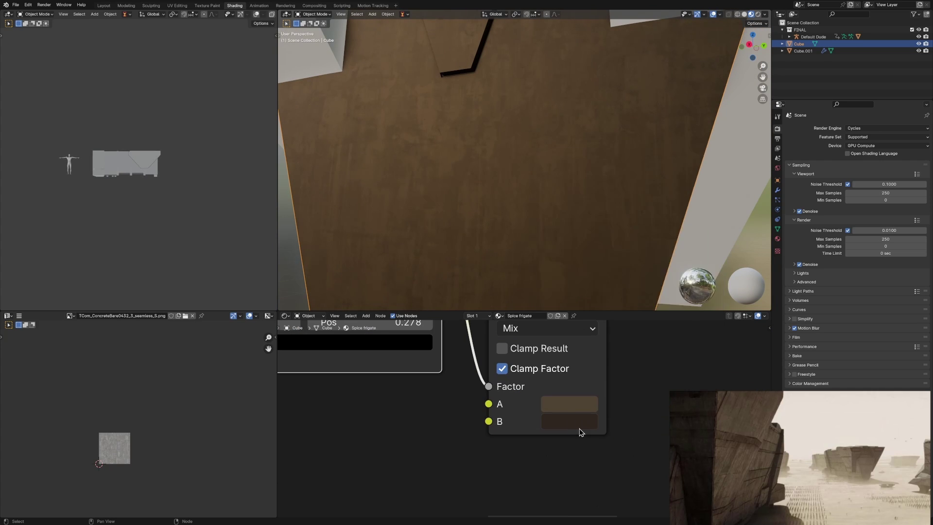
pyautogui.click(573, 422)
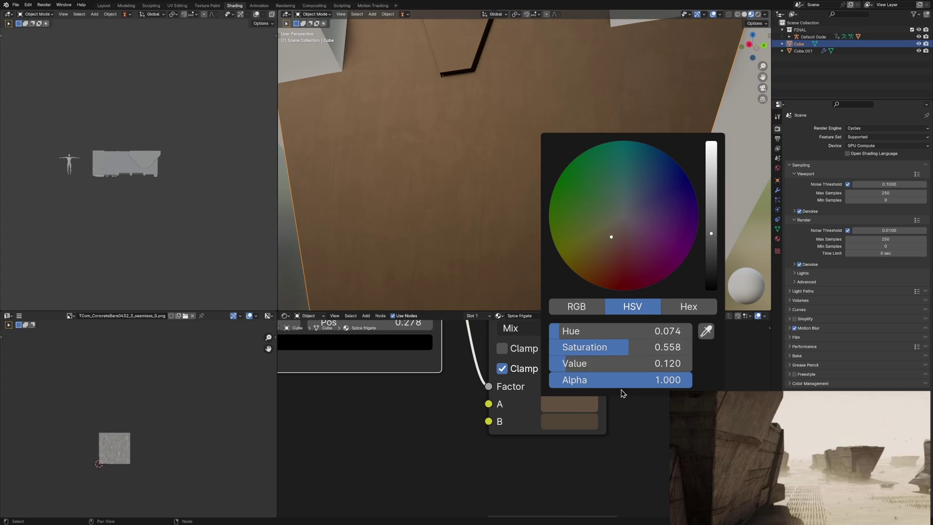
pyautogui.click(642, 366)
pyautogui.write('0.1')
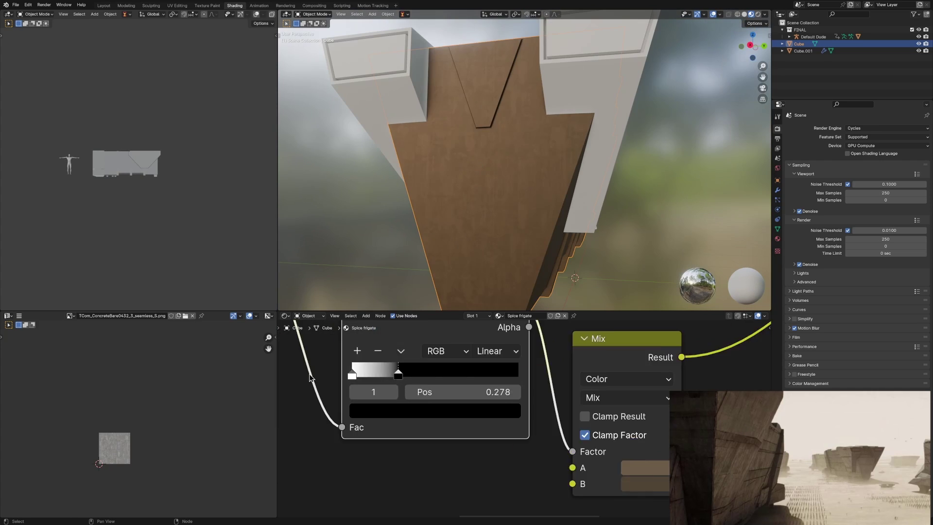
pyautogui.scroll(3, 489, 370)
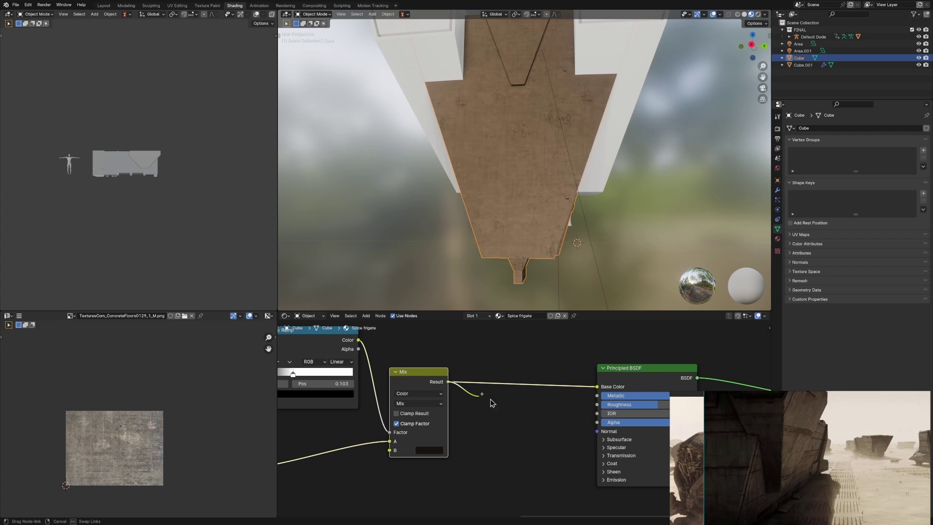
# Link the Mix result to Roughness through a newly inserted Color Ramp node
pyautogui.moveTo(599, 410); pyautogui.dragTo(597, 404)
pyautogui.scroll(2, 597, 404)
pyautogui.hotkey('shift', 'a')
pyautogui.click(562, 406)
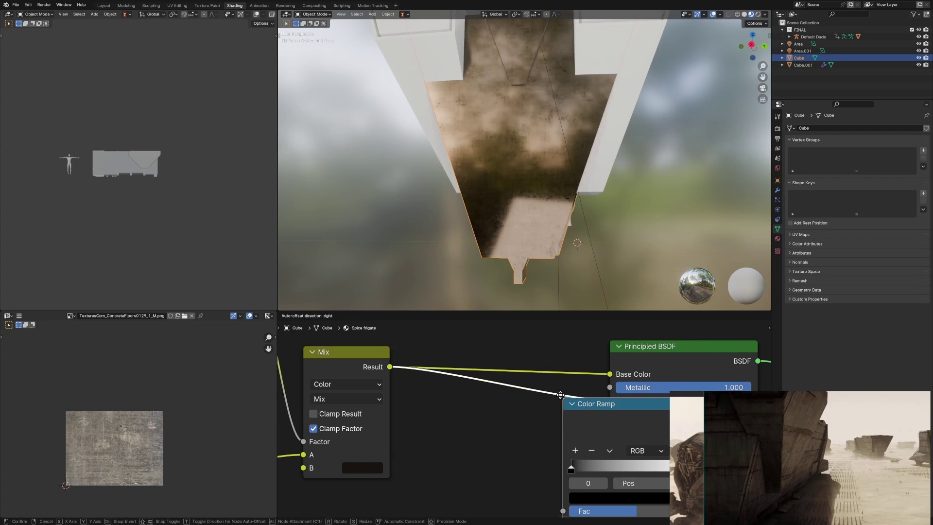
pyautogui.click(516, 383)
pyautogui.moveTo(565, 422); pyautogui.dragTo(391, 389, button='middle')
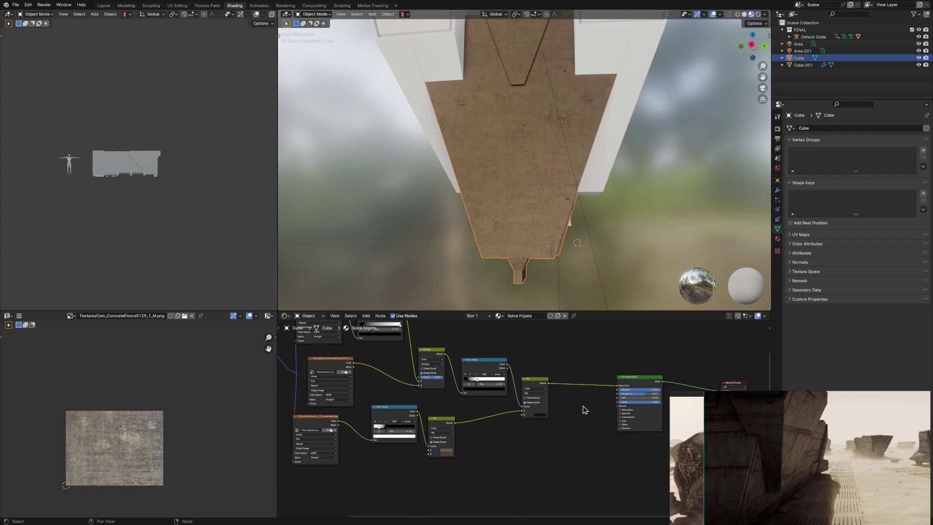
pyautogui.scroll(4, 583, 409)
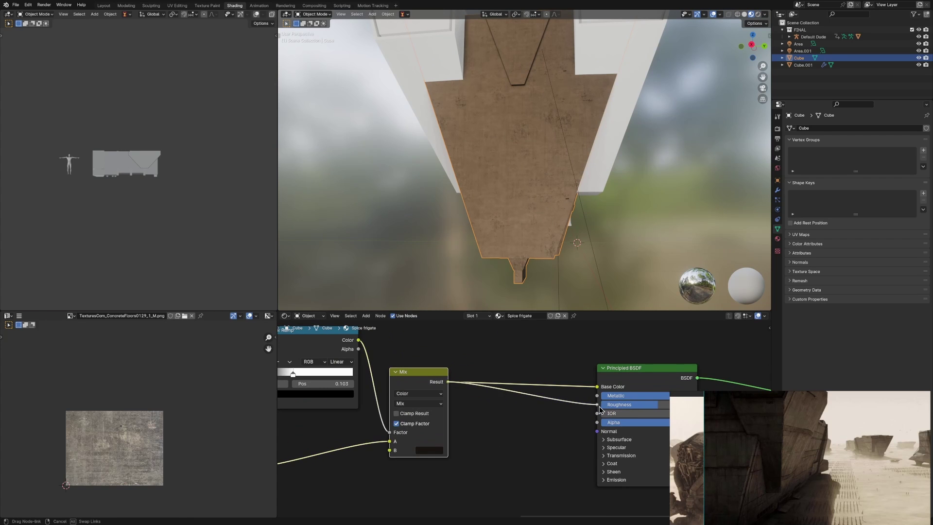
pyautogui.moveTo(600, 408); pyautogui.dragTo(597, 404)
pyautogui.scroll(2, 564, 415)
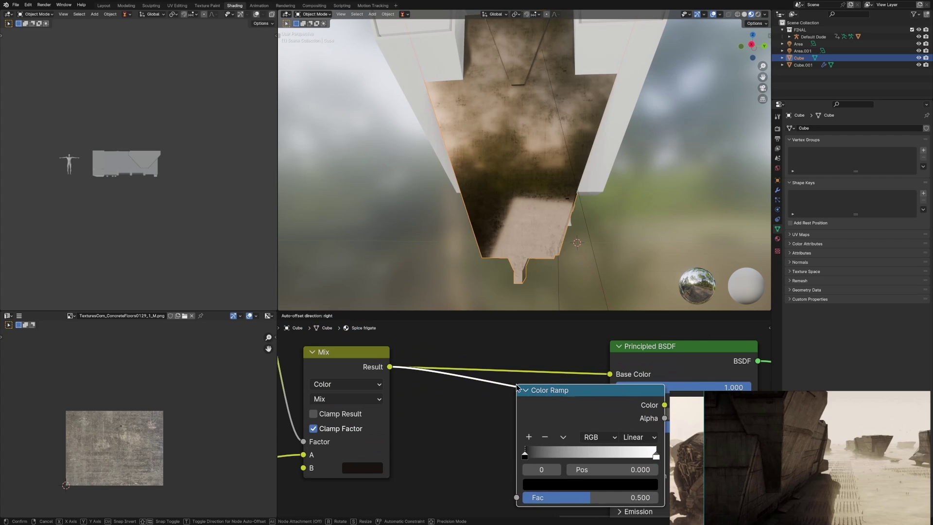
pyautogui.click(403, 346)
pyautogui.scroll(2, 488, 392)
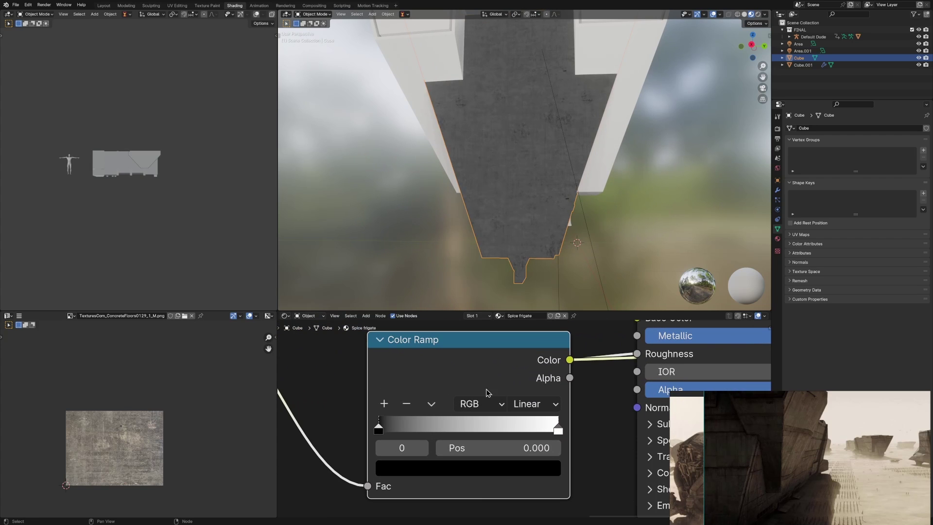
# Lighten the Color Ramp's dark stop to a grey Value of 0.8
pyautogui.click(439, 469)
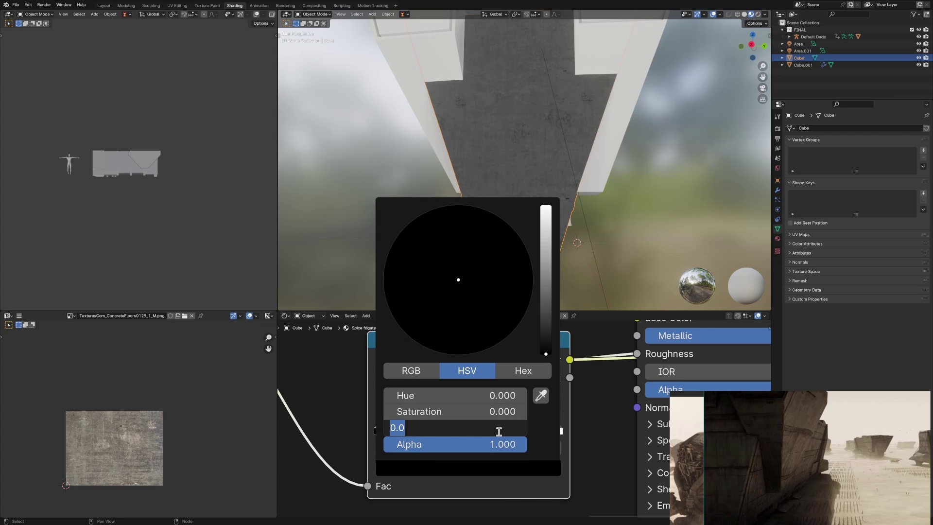
pyautogui.write('0.8')
pyautogui.press('Return')
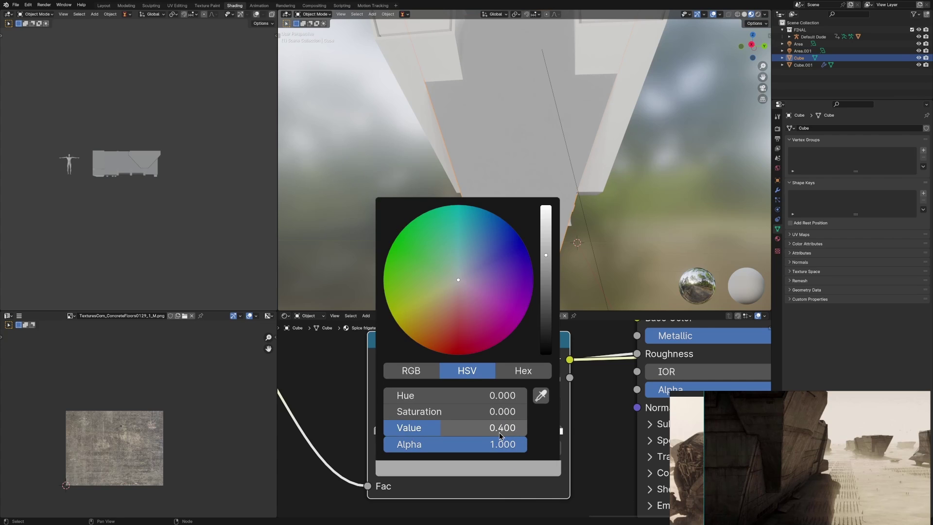
pyautogui.click(549, 467)
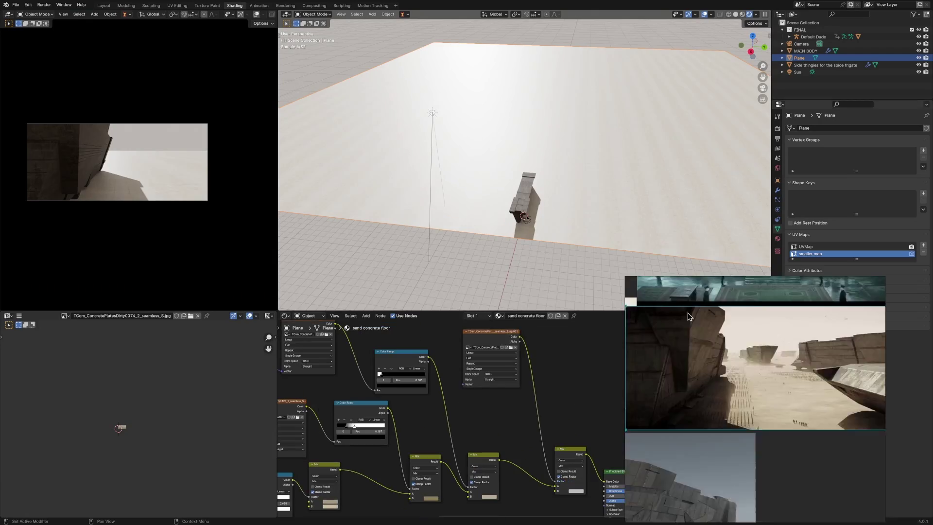
# Place a Bump node beside the sand concrete floor shader
pyautogui.click(544, 365)
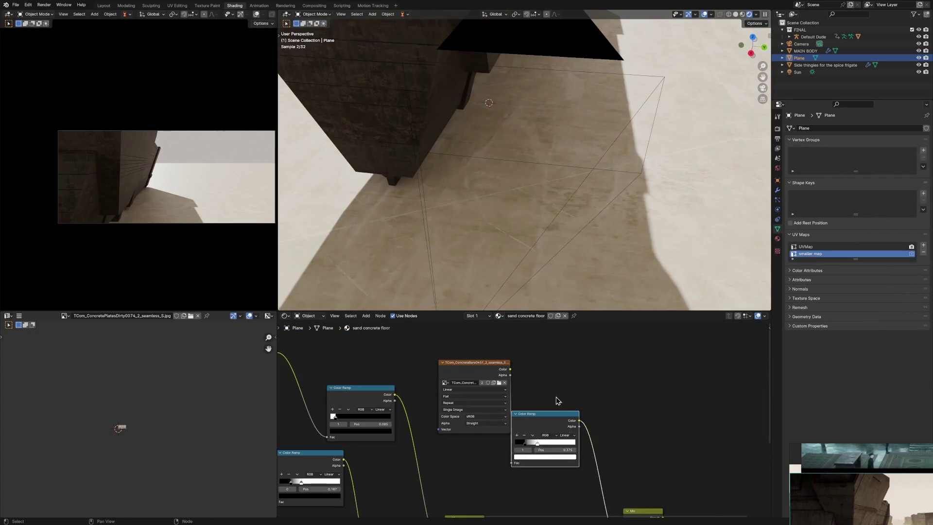
pyautogui.scroll(4, 558, 401)
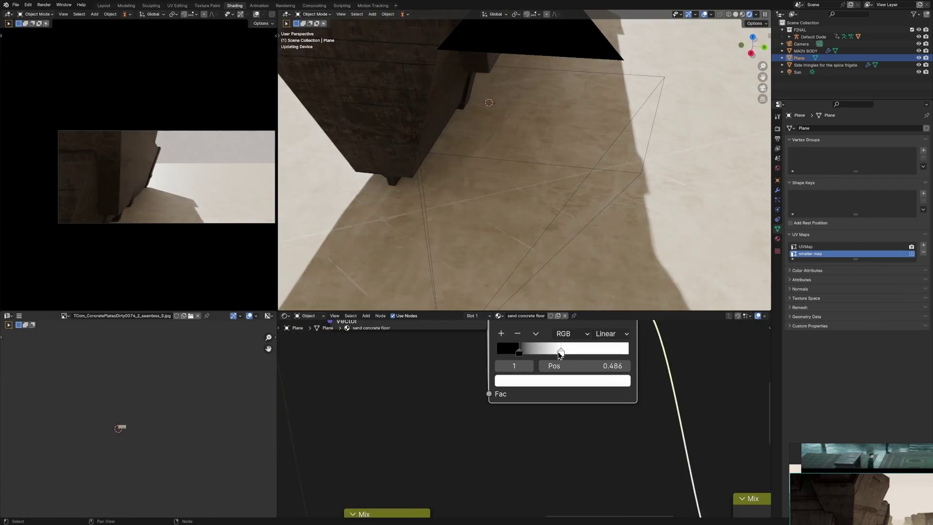
pyautogui.moveTo(645, 389); pyautogui.dragTo(708, 427)
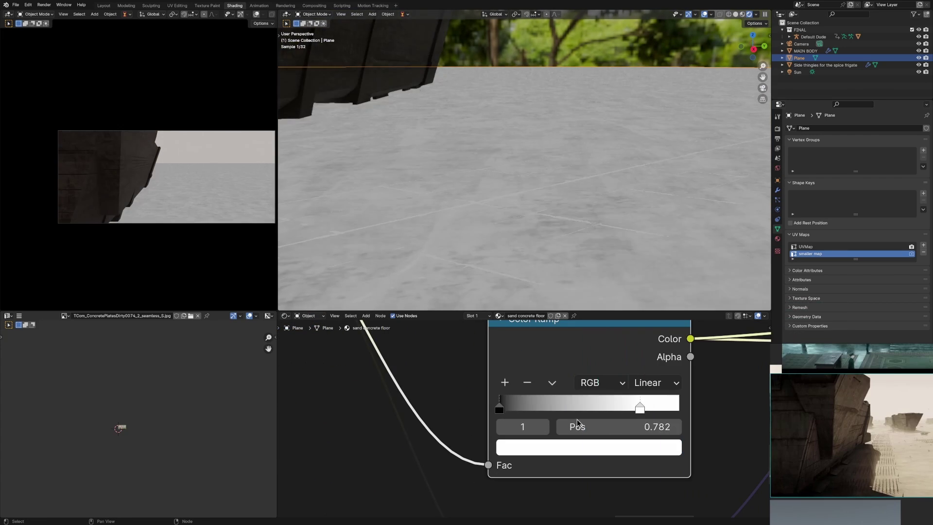
# Edit the ramp stop's colour and slide it to position 0.435
pyautogui.click(583, 444)
pyautogui.click(632, 407)
pyautogui.press('BackSpace')
pyautogui.moveTo(547, 407); pyautogui.dragTo(580, 405)
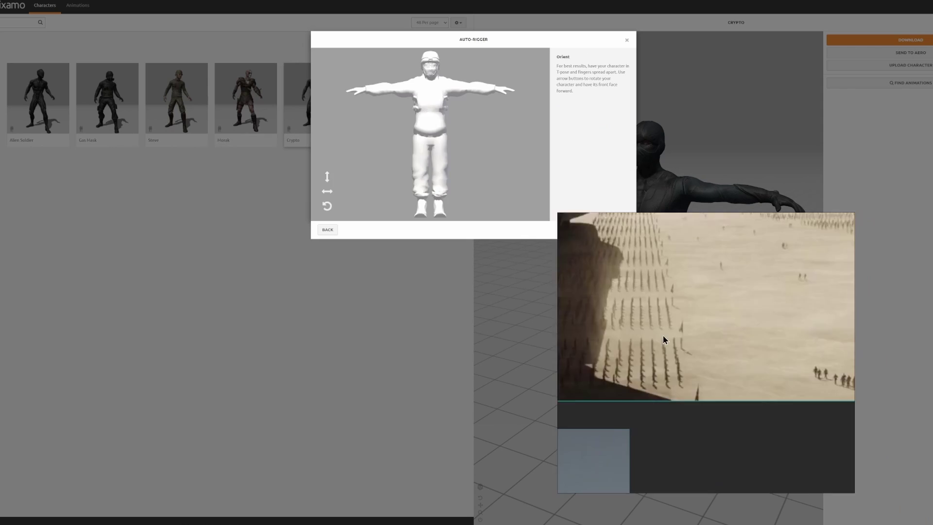
# Rotate the soldier model in Mixamo so it stands in T-pose facing forward
pyautogui.click(327, 194)
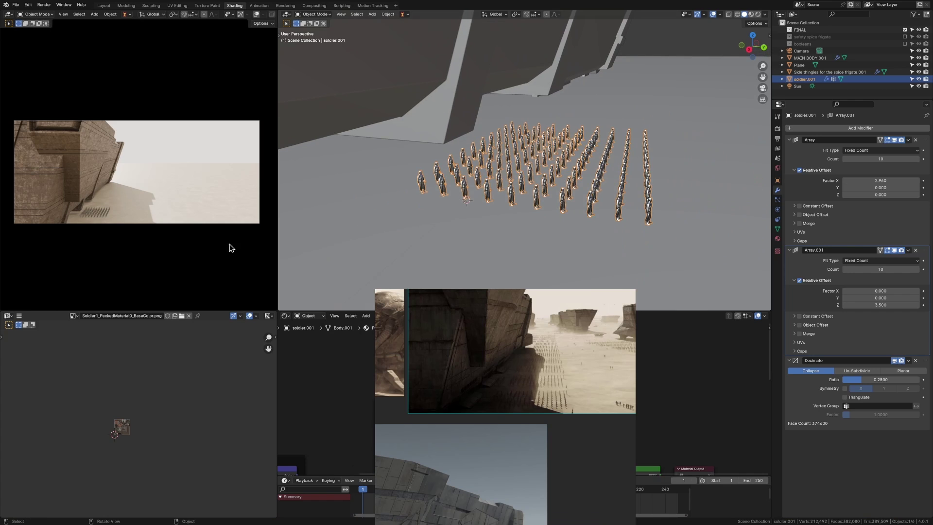
# Add a cylinder beside the soldier to serve as a flagpole
pyautogui.scroll(3, 93, 211)
pyautogui.scroll(-6, 92, 210)
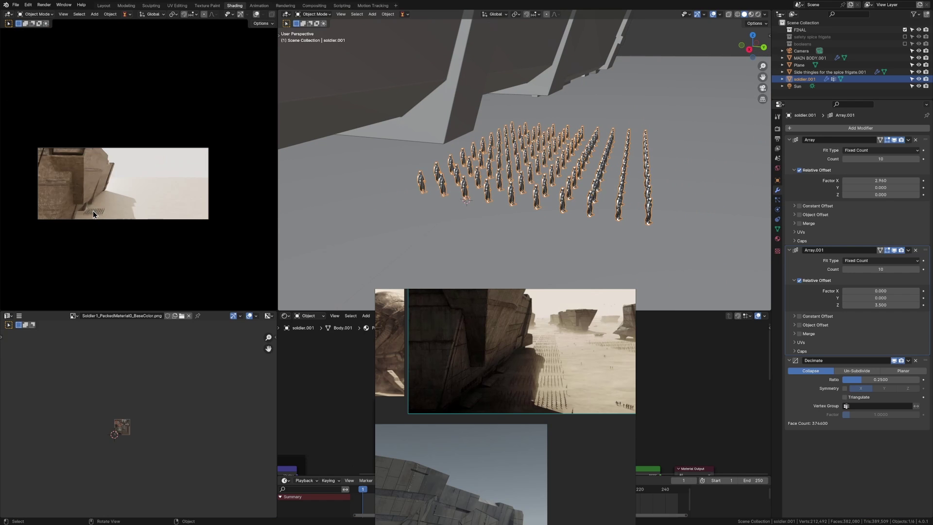
pyautogui.keyDown('ctrl'); pyautogui.scroll(1, 98, 215); pyautogui.keyUp('ctrl')
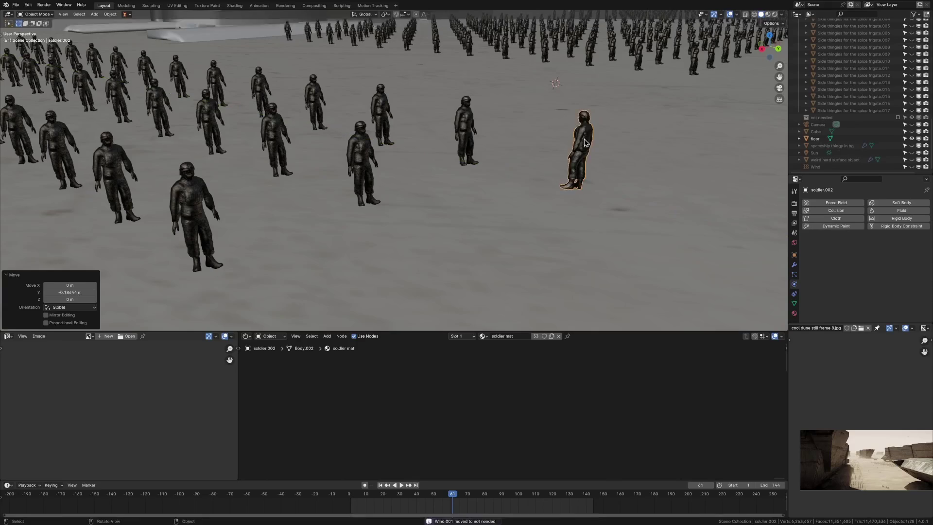
pyautogui.hotkey('shift', 'a')
pyautogui.click(544, 170)
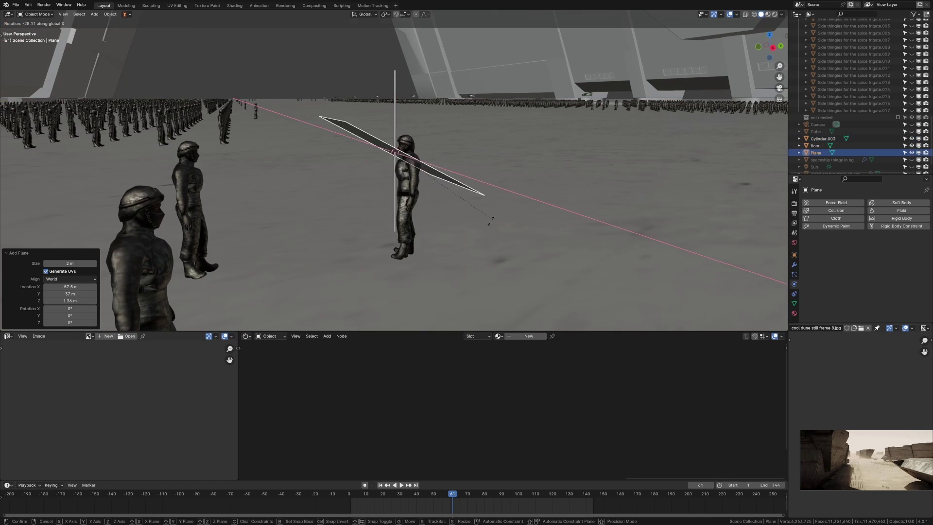
# Scale the flag plane, apply its transforms, and select parts of its geometry in Edit Mode
pyautogui.press('s')
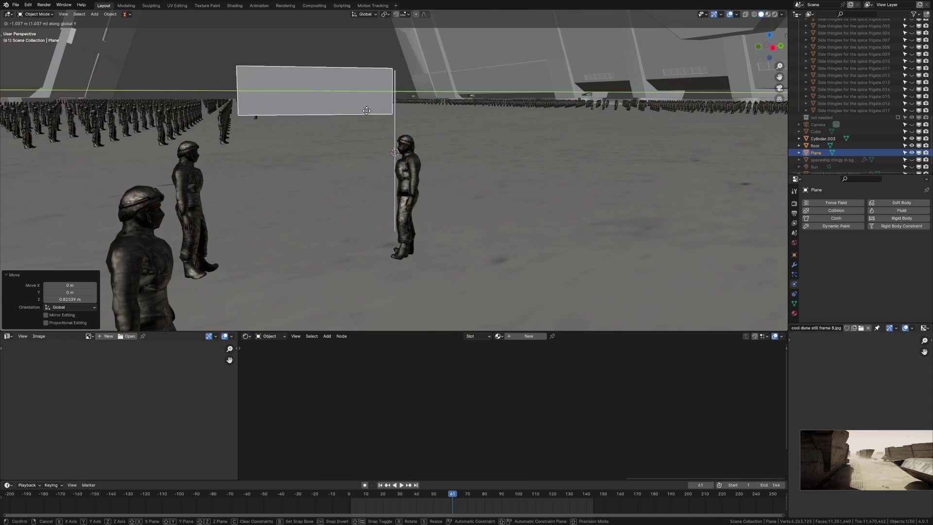
pyautogui.click(342, 96)
pyautogui.press('Tab')
pyautogui.rightClick(351, 122)
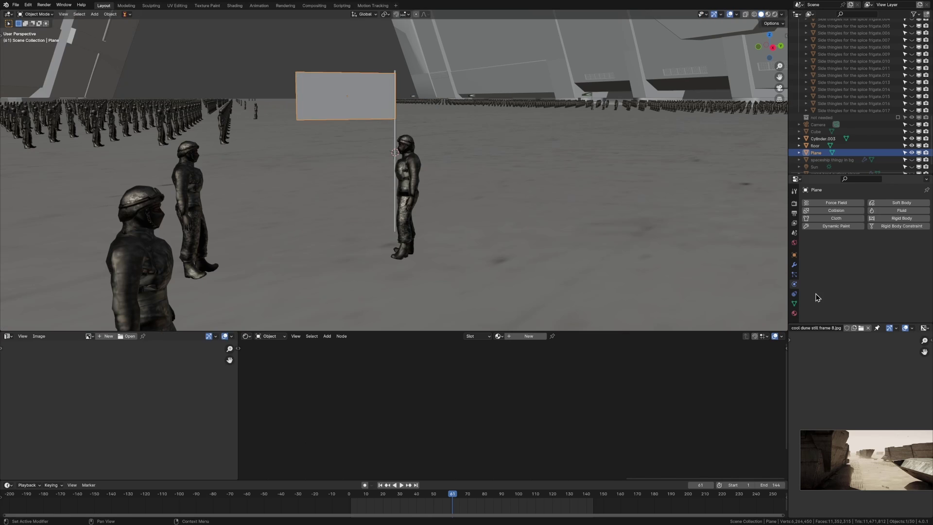
pyautogui.press('Tab')
pyautogui.moveTo(367, 156); pyautogui.dragTo(406, 60, button='middle')
pyautogui.moveTo(406, 60); pyautogui.dragTo(437, 167)
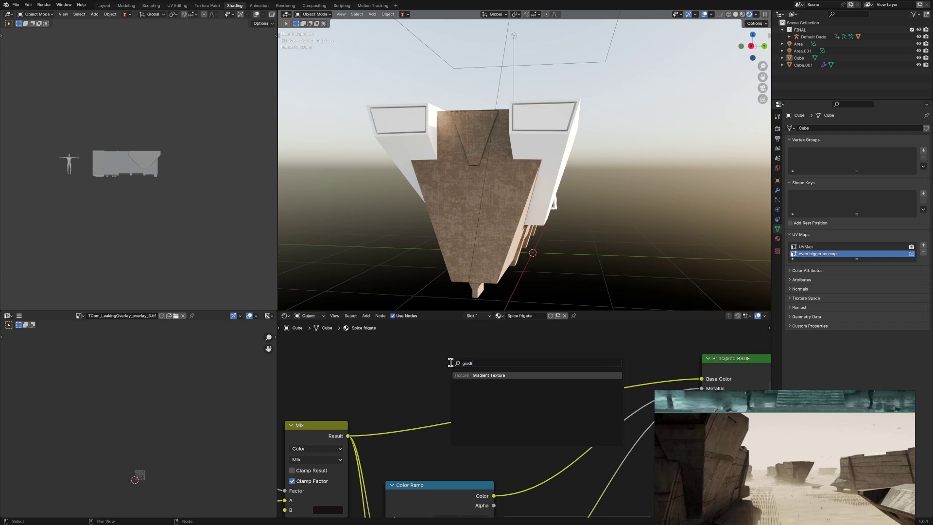
# Place the Gradient Texture and Mapping nodes in the frigate's gradient chain
pyautogui.click(513, 334)
pyautogui.scroll(-3, 485, 384)
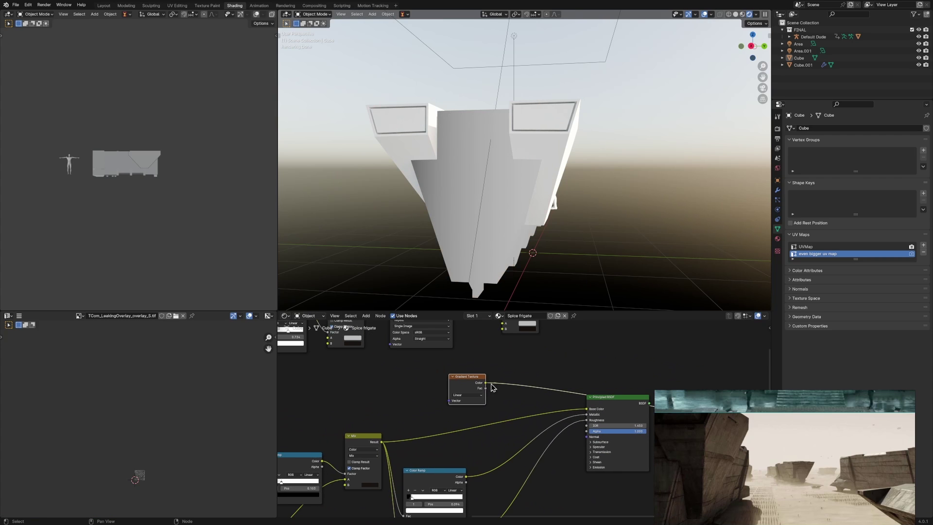
pyautogui.click(401, 361)
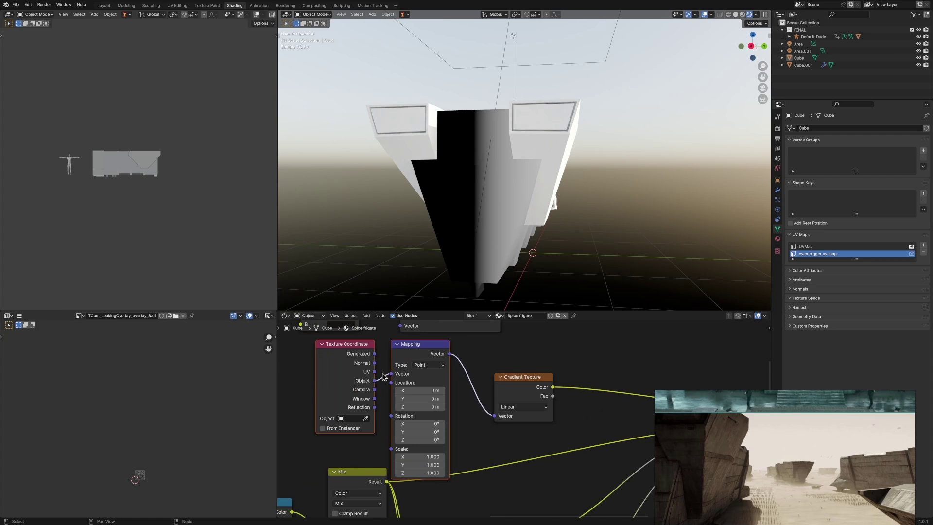
pyautogui.scroll(5, 455, 412)
# Rotate the Mapping 90° on Y, keep X at 0°, and set the gradient to Quadratic
pyautogui.moveTo(455, 412); pyautogui.dragTo(468, 413)
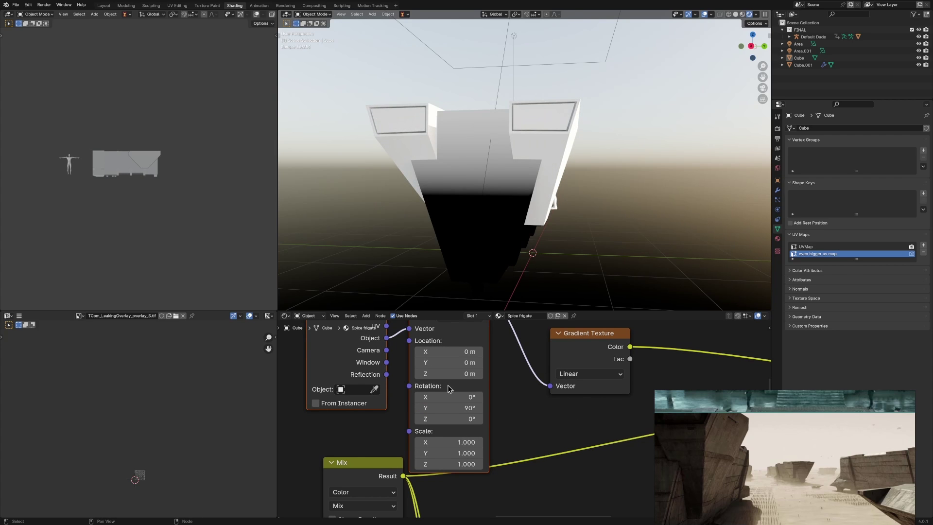
pyautogui.press('BackSpace')
pyautogui.scroll(-3, 447, 397)
pyautogui.scroll(3, 437, 389)
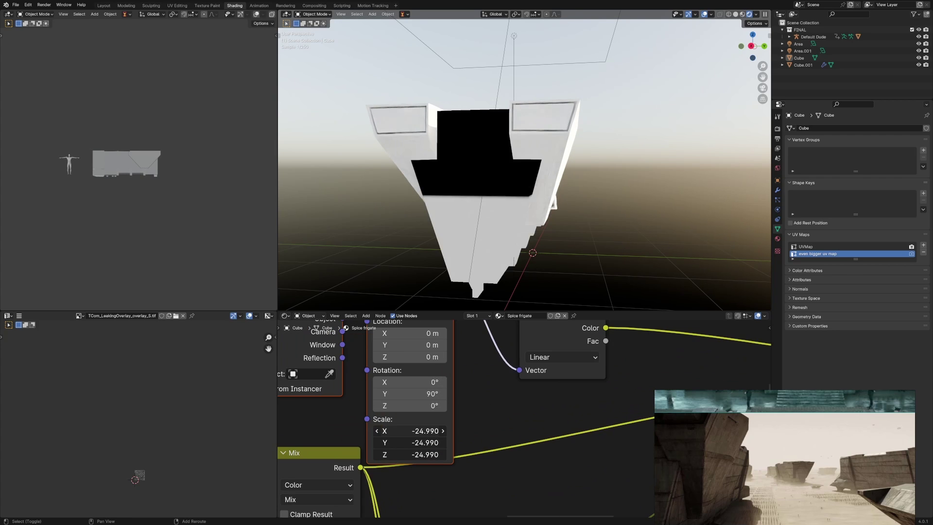
pyautogui.scroll(-2, 401, 338)
pyautogui.scroll(3, 401, 338)
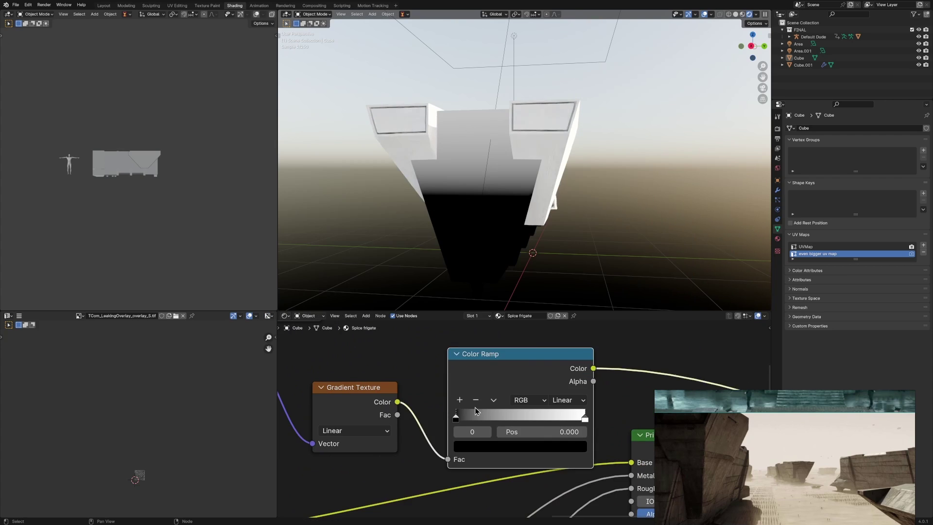
pyautogui.scroll(-1, 437, 412)
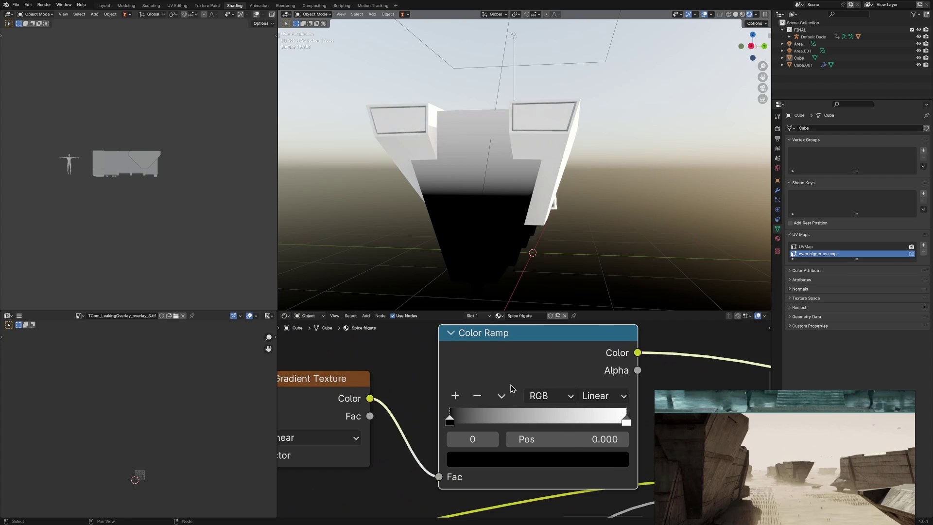
pyautogui.click(388, 408)
pyautogui.scroll(-2, 514, 352)
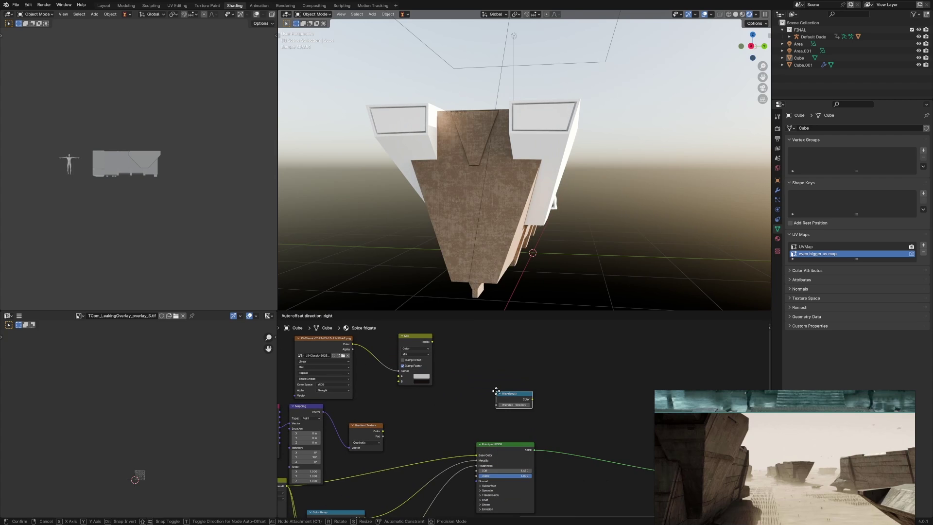
# Add a Wave Texture with scale 26.8 and move its ramp stop to 0.051
pyautogui.click(495, 391)
pyautogui.press('KP_Decimal')
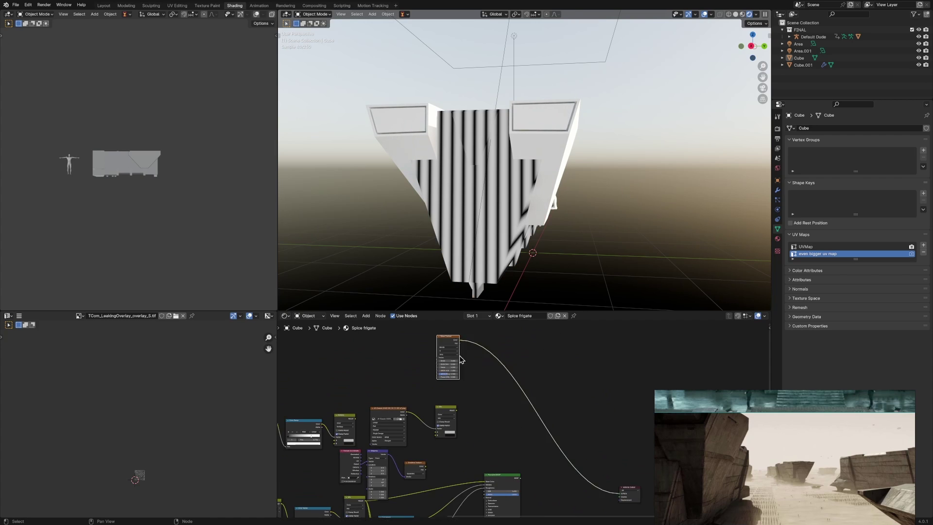
pyautogui.scroll(2, 497, 398)
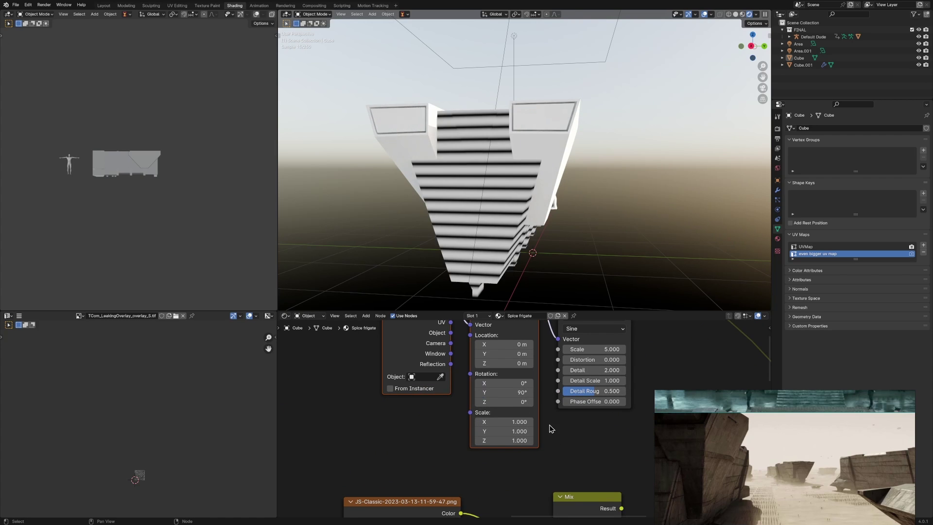
pyautogui.scroll(-3, 551, 428)
pyautogui.scroll(5, 439, 212)
pyautogui.moveTo(440, 212); pyautogui.dragTo(467, 209, button='middle')
pyautogui.moveTo(527, 381); pyautogui.dragTo(573, 381)
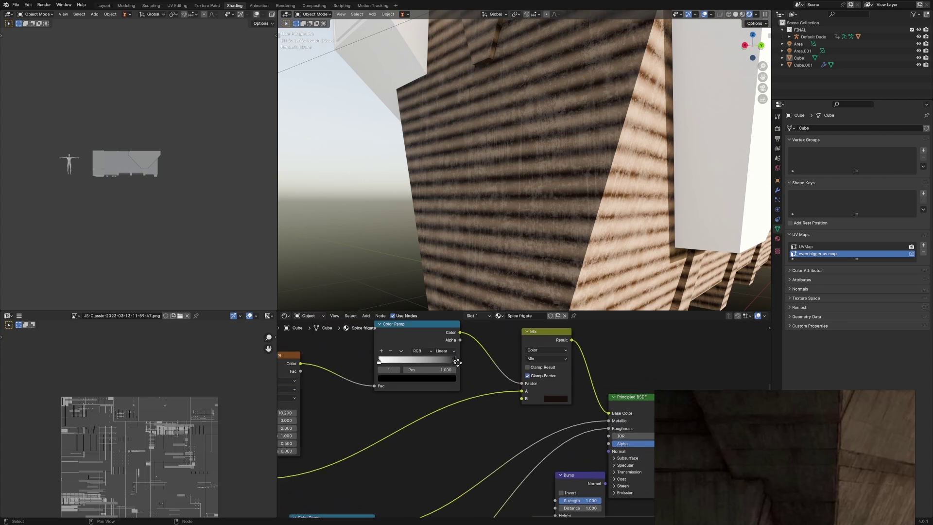
pyautogui.scroll(4, 485, 375)
pyautogui.moveTo(485, 375); pyautogui.dragTo(388, 372)
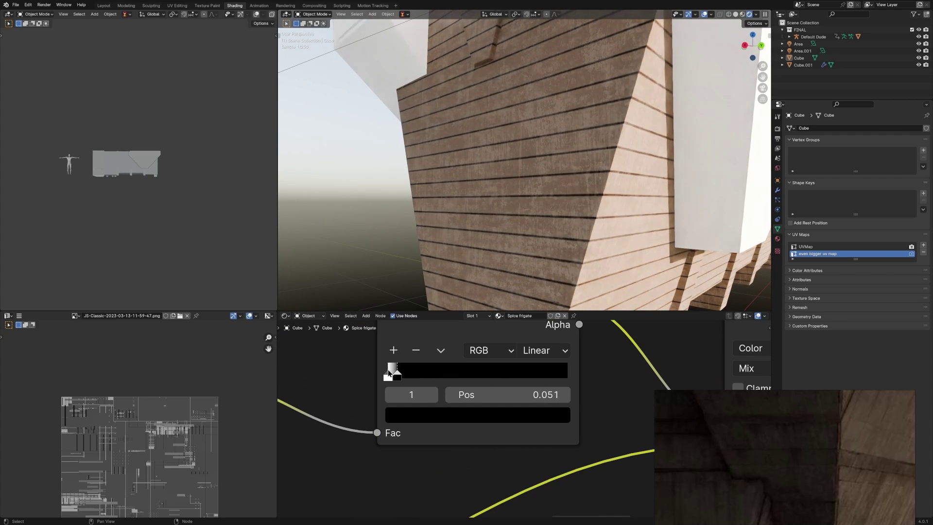
# Connect the Bump output to the shader Normal, testing and then undoing bump inversion
pyautogui.scroll(-4, 384, 374)
pyautogui.scroll(3, 527, 444)
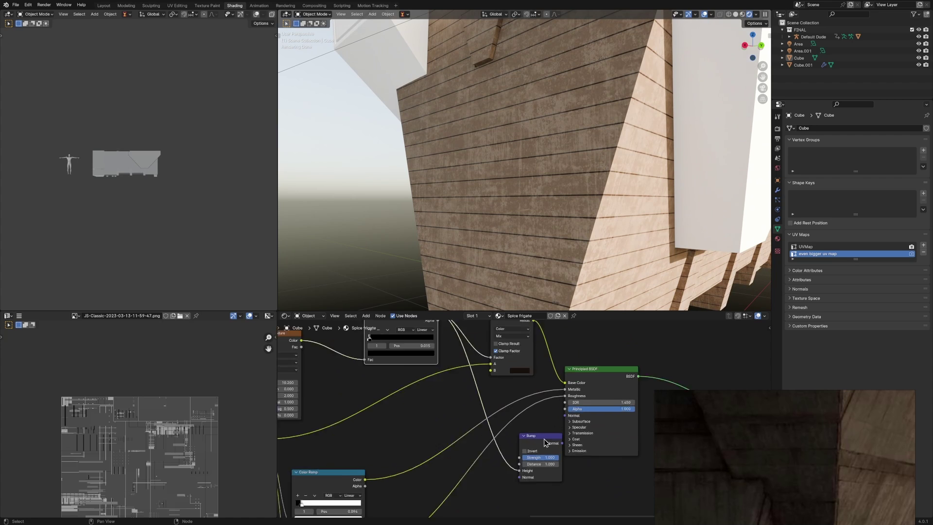
pyautogui.moveTo(525, 447); pyautogui.dragTo(578, 413)
pyautogui.scroll(6, 504, 187)
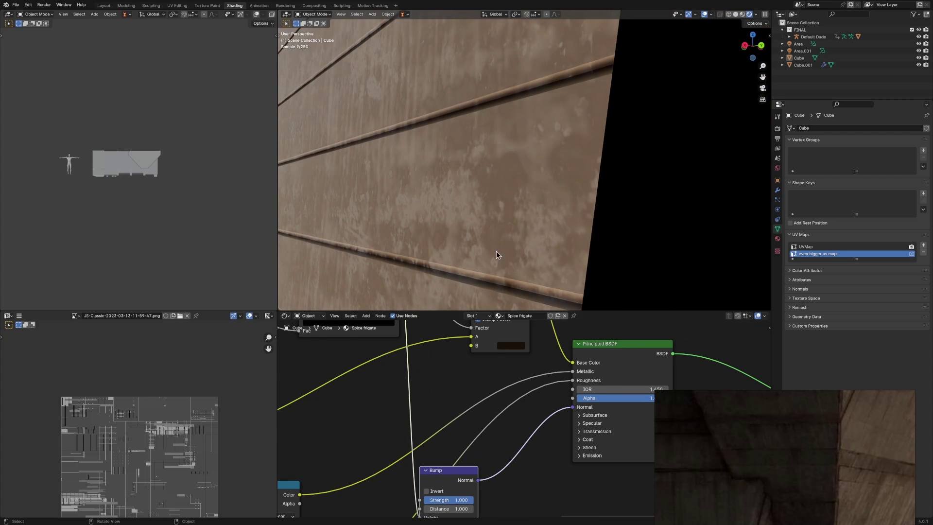
pyautogui.moveTo(432, 493); pyautogui.dragTo(453, 447, button='middle')
pyautogui.click(452, 446)
pyautogui.click(452, 446)
pyautogui.scroll(-5, 437, 208)
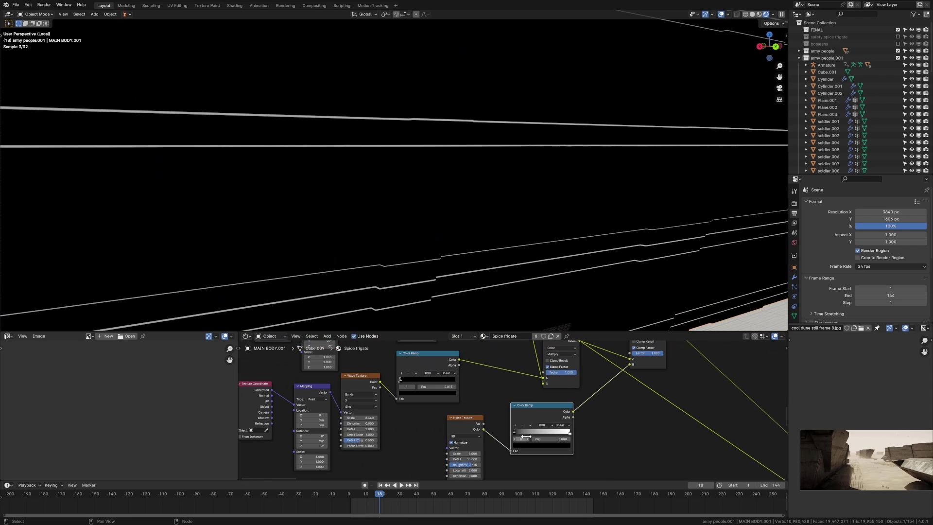
# Slide the noise mask's black stop to 0.211 and sharpen the mask, previewing the wave pattern
pyautogui.moveTo(541, 433); pyautogui.dragTo(526, 442)
pyautogui.keyDown('ctrl'); pyautogui.keyDown('shift'); pyautogui.click(526, 442); pyautogui.keyUp('shift'); pyautogui.keyUp('ctrl')
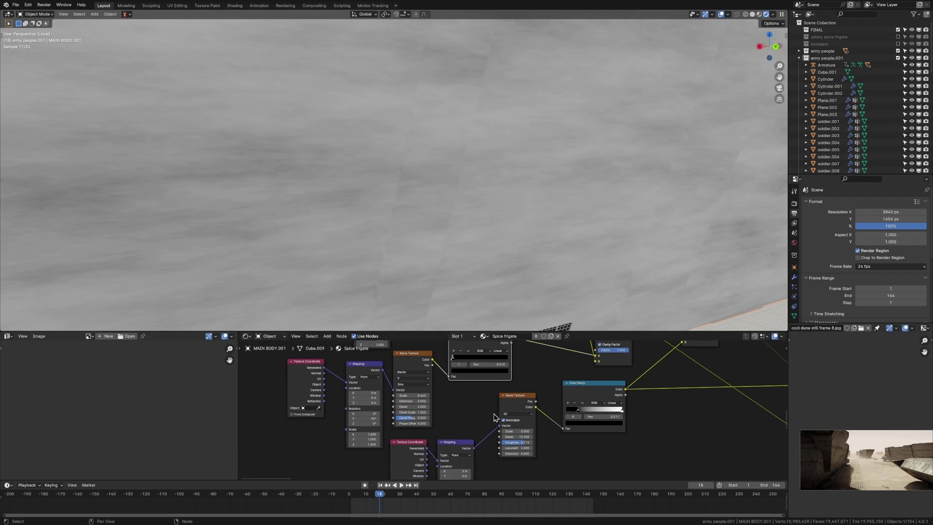
pyautogui.scroll(5, 589, 406)
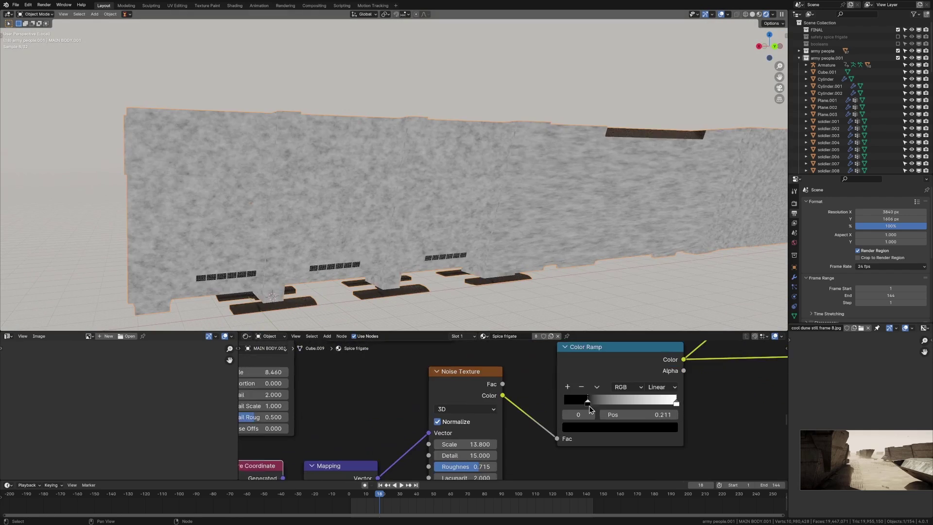
pyautogui.moveTo(588, 406); pyautogui.dragTo(627, 407)
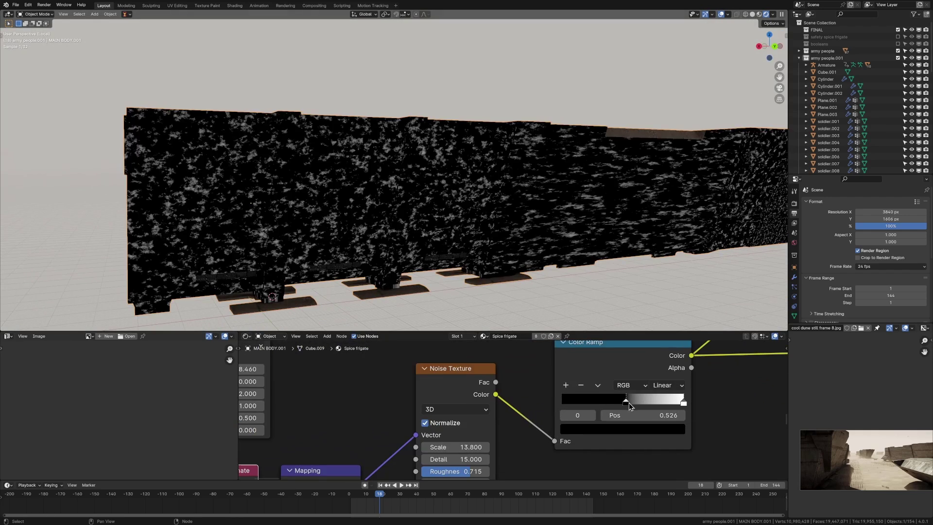
pyautogui.scroll(-4, 626, 406)
pyautogui.keyDown('ctrl'); pyautogui.keyDown('shift'); pyautogui.click(506, 355); pyautogui.keyUp('shift'); pyautogui.keyUp('ctrl')
# Move the ramp stops to 0.408 and 0.254 while previewing the full brown hull
pyautogui.scroll(4, 492, 411)
pyautogui.moveTo(500, 435); pyautogui.dragTo(489, 434)
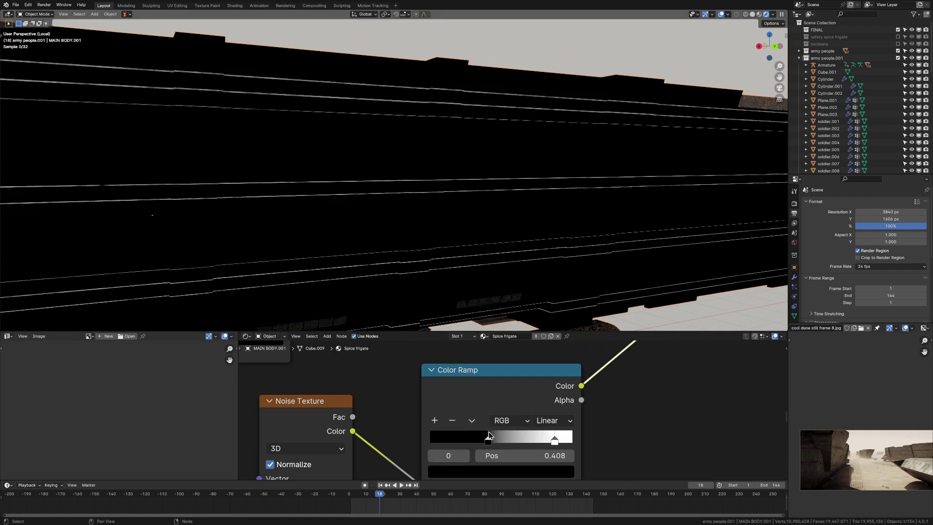
pyautogui.scroll(-4, 494, 434)
pyautogui.moveTo(477, 397)
pyautogui.mouseDown(button='middle')
pyautogui.moveTo(492, 405)
pyautogui.moveTo(470, 350)
pyautogui.mouseUp(button='middle')
pyautogui.keyDown('ctrl'); pyautogui.keyDown('shift'); pyautogui.click(478, 391); pyautogui.keyUp('shift'); pyautogui.keyUp('ctrl')
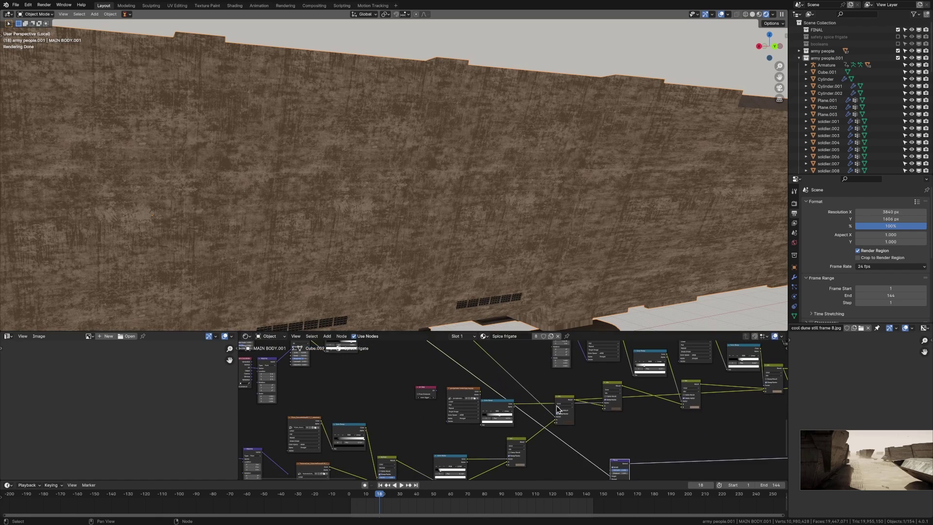
pyautogui.scroll(5, 533, 365)
pyautogui.moveTo(481, 375); pyautogui.dragTo(470, 379)
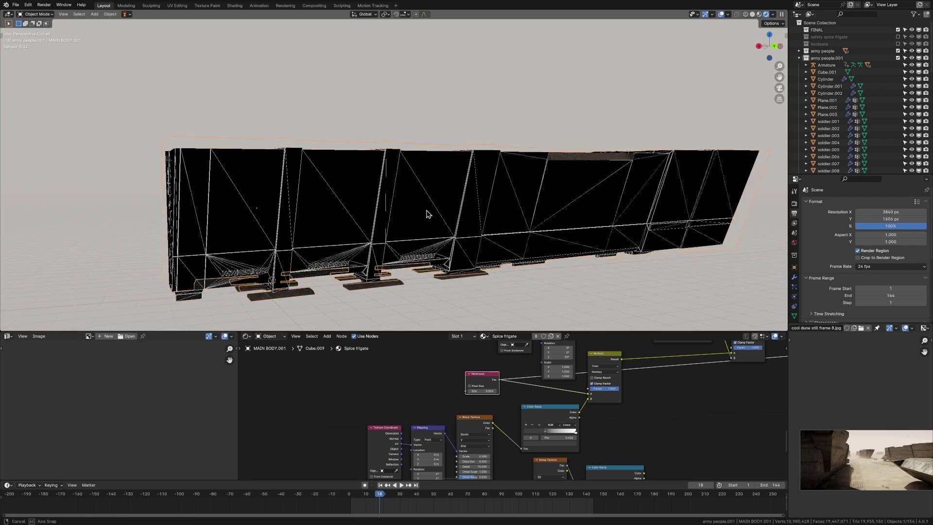
# Drop a Mix node into the Wireframe node's existing link
pyautogui.scroll(2, 418, 233)
pyautogui.moveTo(371, 280); pyautogui.dragTo(424, 294, button='middle')
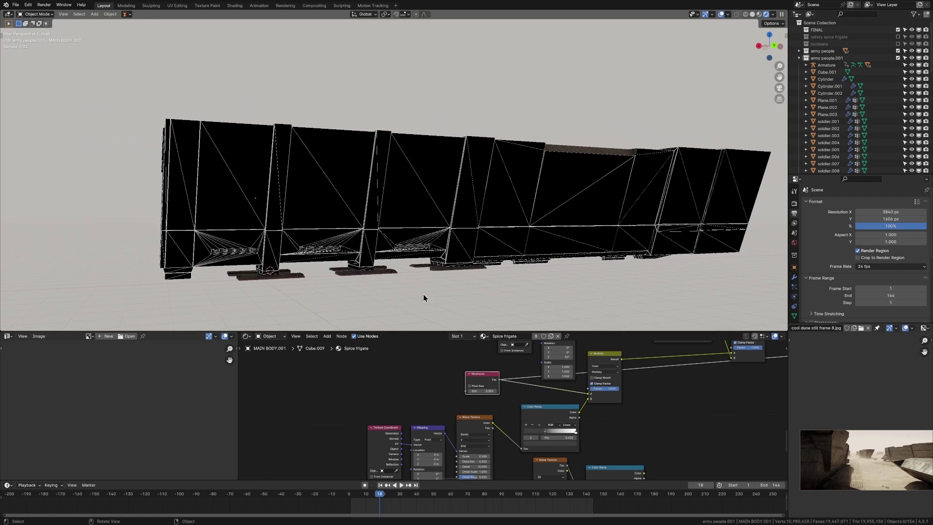
pyautogui.scroll(-3, 436, 389)
pyautogui.moveTo(522, 368); pyautogui.dragTo(532, 391, button='middle')
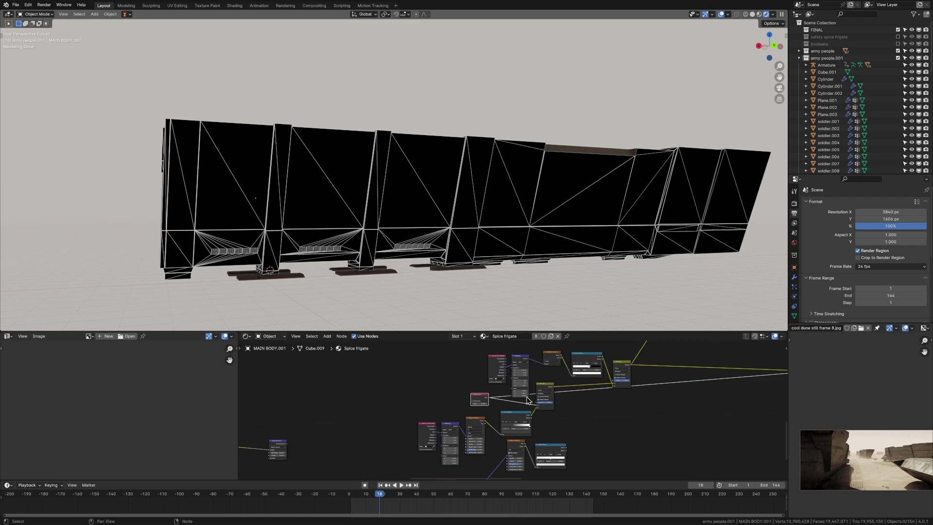
pyautogui.scroll(-1, 533, 394)
pyautogui.moveTo(543, 394); pyautogui.dragTo(543, 394)
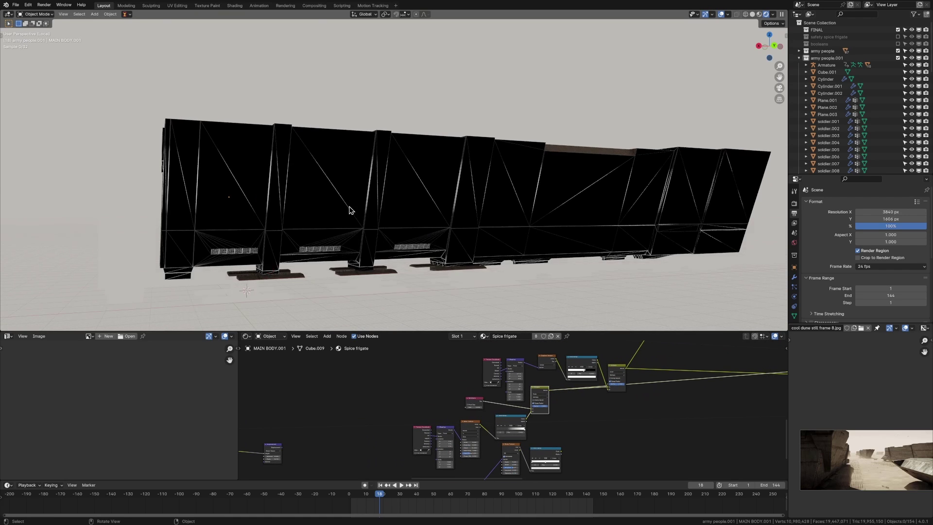
# Preview the finished material, showing thin wireframe seam lines across the hull
pyautogui.scroll(2, 349, 210)
pyautogui.moveTo(620, 371); pyautogui.dragTo(604, 380, button='middle')
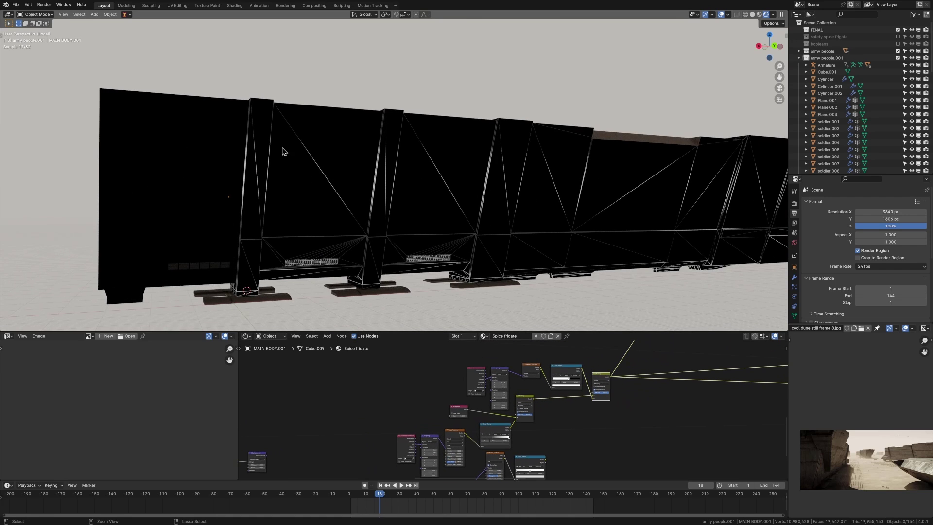
pyautogui.moveTo(198, 221); pyautogui.dragTo(225, 221, button='middle')
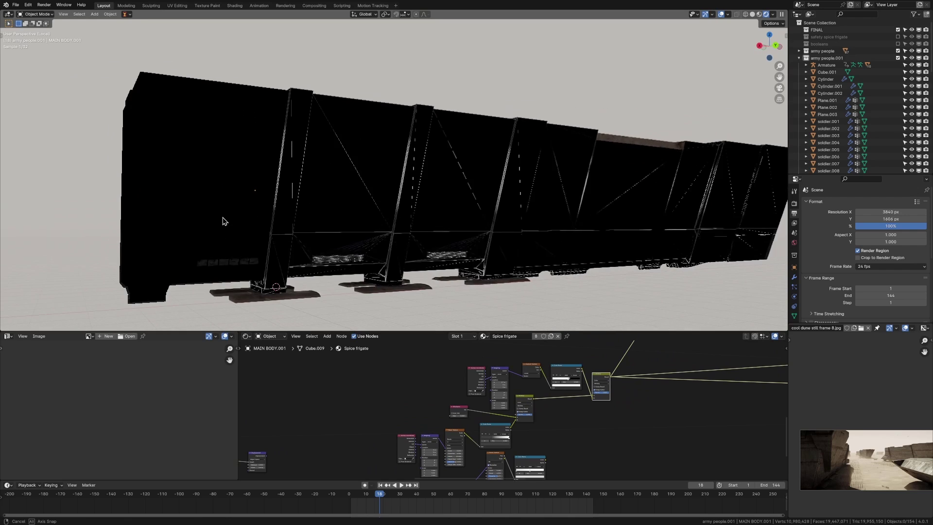
pyautogui.scroll(-2, 509, 348)
pyautogui.scroll(3, 563, 377)
pyautogui.keyDown('ctrl'); pyautogui.keyDown('shift'); pyautogui.click(568, 382); pyautogui.keyUp('shift'); pyautogui.keyUp('ctrl')
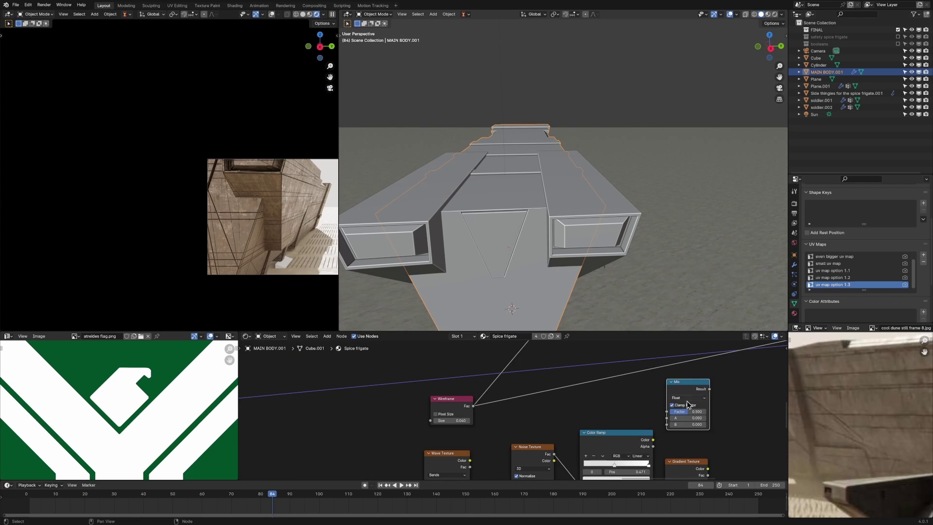
# Connect the Wireframe Fac output into the Multiply Mix node
pyautogui.moveTo(476, 374); pyautogui.dragTo(603, 378)
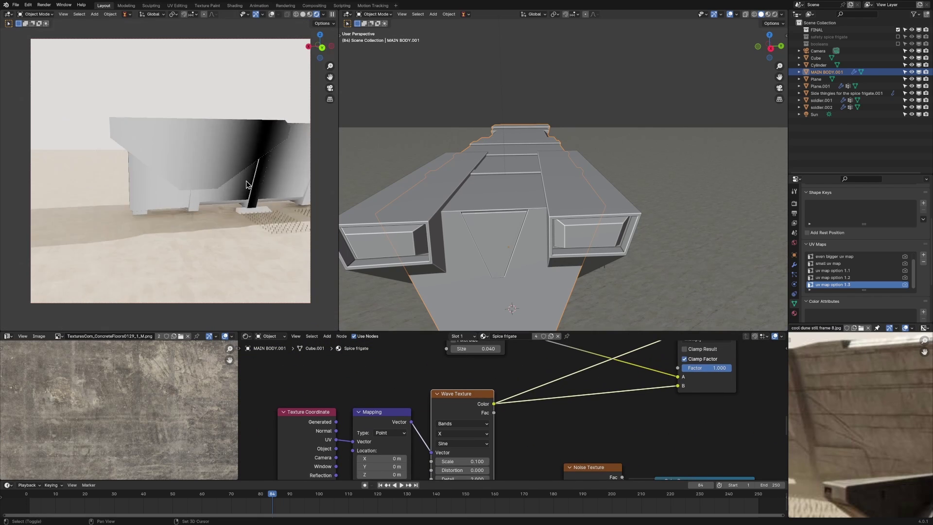
pyautogui.moveTo(146, 175); pyautogui.dragTo(107, 175, button='middle')
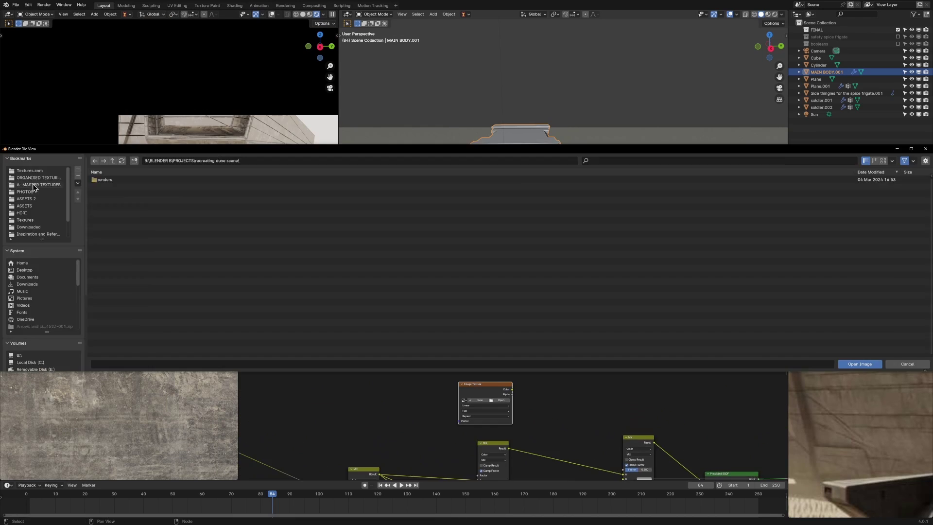
# Apply the leaking concrete texture to the frigate's side pieces and duplicate them along the X axis
pyautogui.click(34, 185)
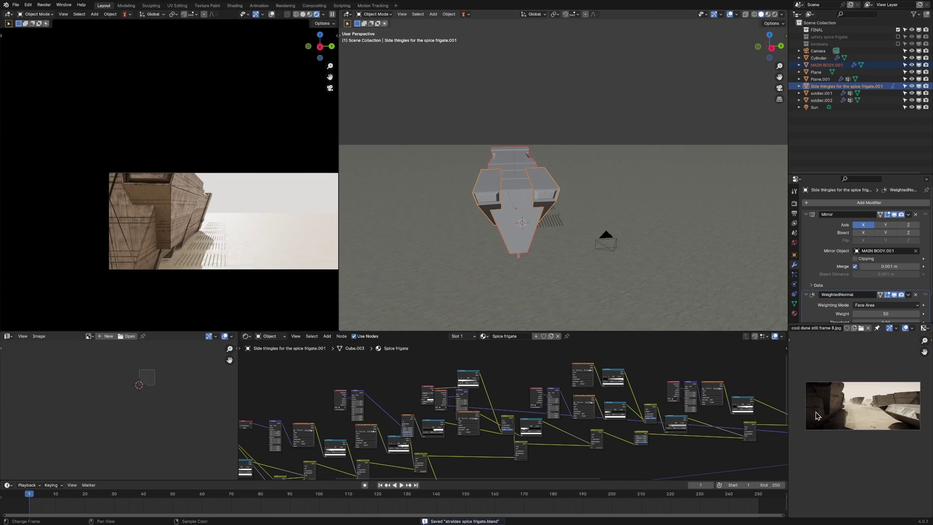
pyautogui.hotkey('shift', 'd')
pyautogui.press('x')
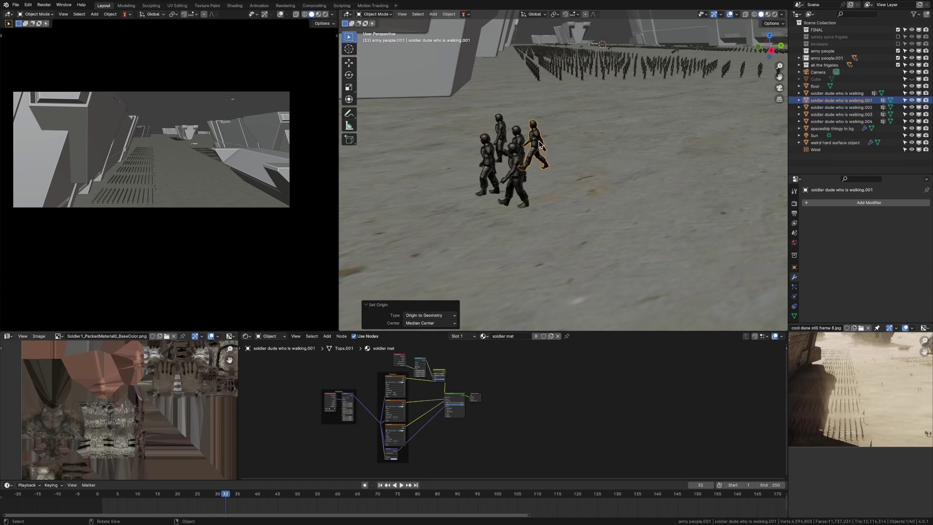
# Bring up the context menu for the selected object in the viewport
pyautogui.rightClick(540, 143)
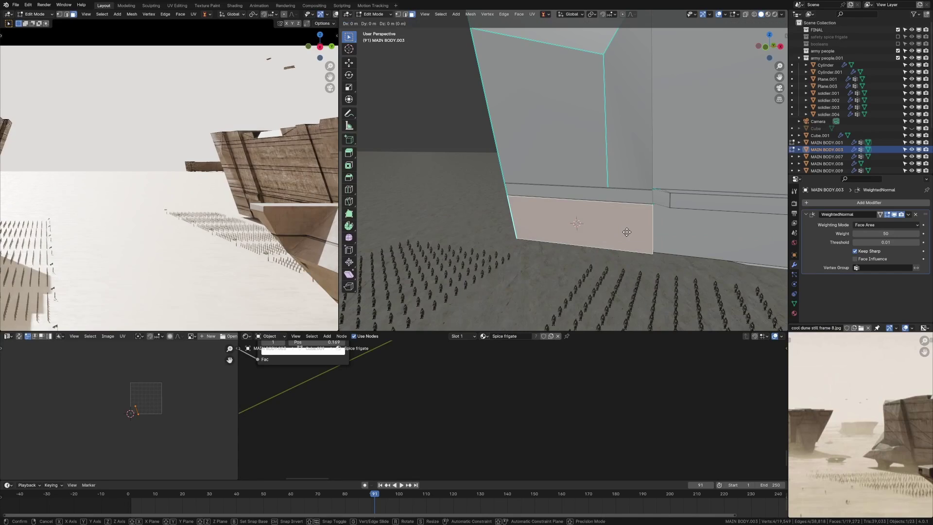
# Shift the hull face along X, slide a new edge loop, lower the faces slightly, and save
pyautogui.press('g')
pyautogui.press('KP_Divide')
pyautogui.press('KP_1')
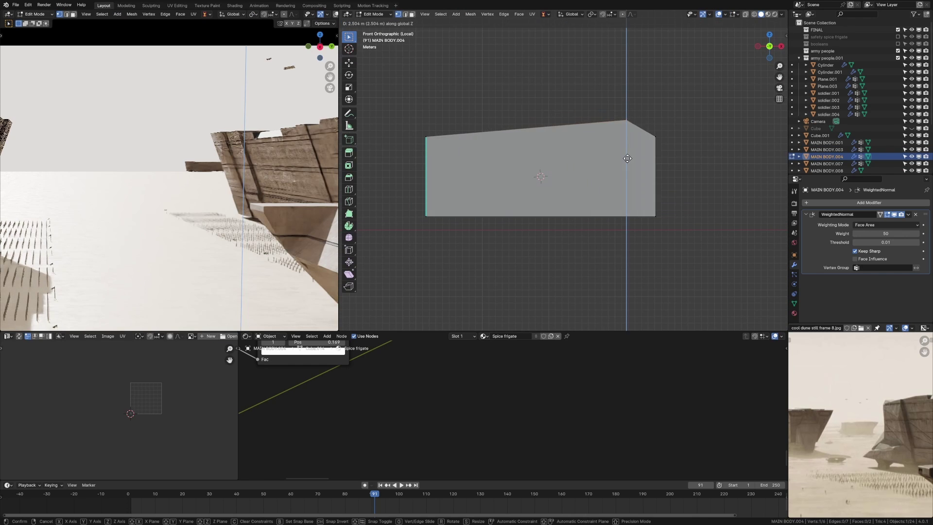
pyautogui.click(580, 140)
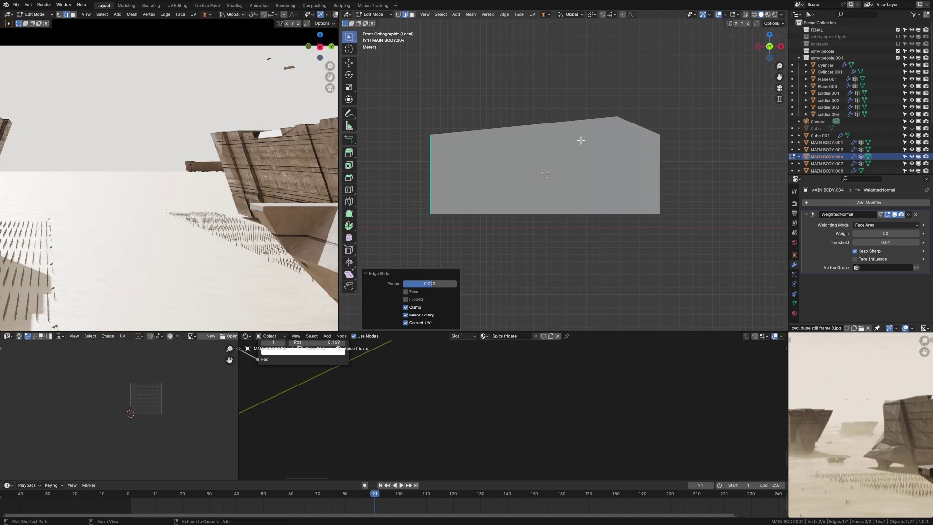
pyautogui.click(510, 144)
pyautogui.hotkey('ctrl', 's')
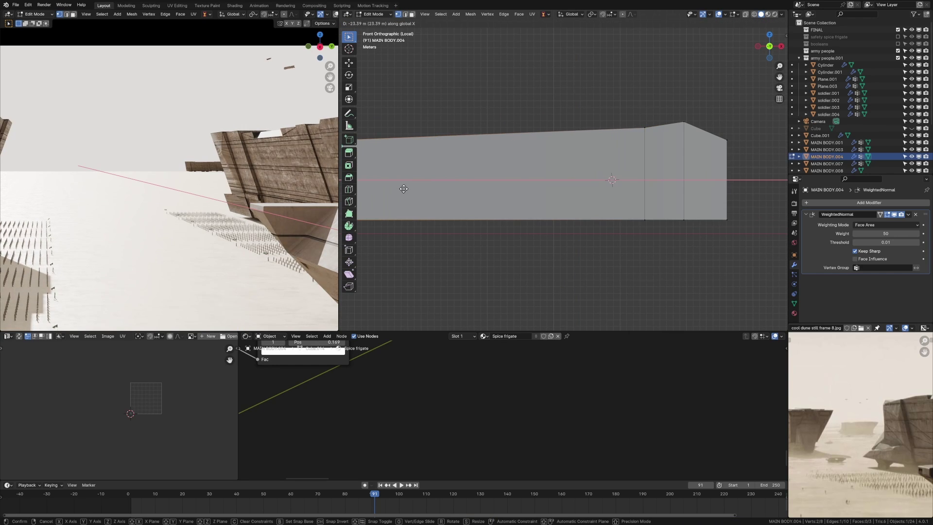
# Stretch MAIN BODY.004 to -37.23 m along X and slide the end vertex down into a prow
pyautogui.click(713, 213)
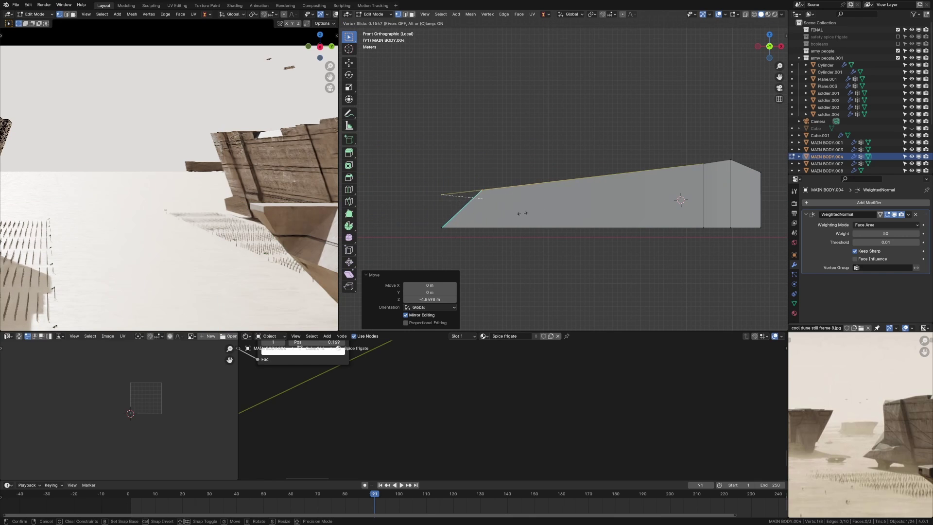
pyautogui.press('g')
pyautogui.press('g')
pyautogui.click(542, 224)
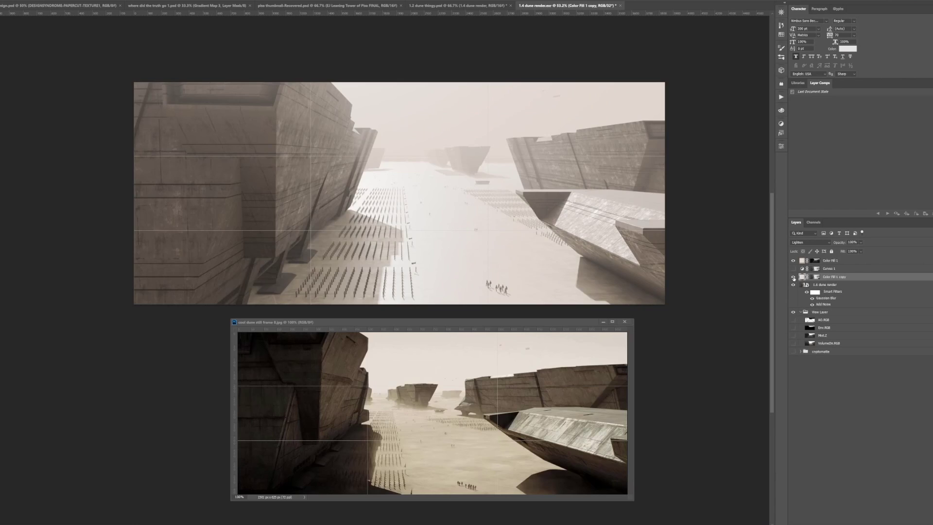
# Toggle the Color Fill 1 layer's visibility and check its fill colour
pyautogui.click(793, 260)
pyautogui.doubleClick(802, 261)
pyautogui.press('Escape')
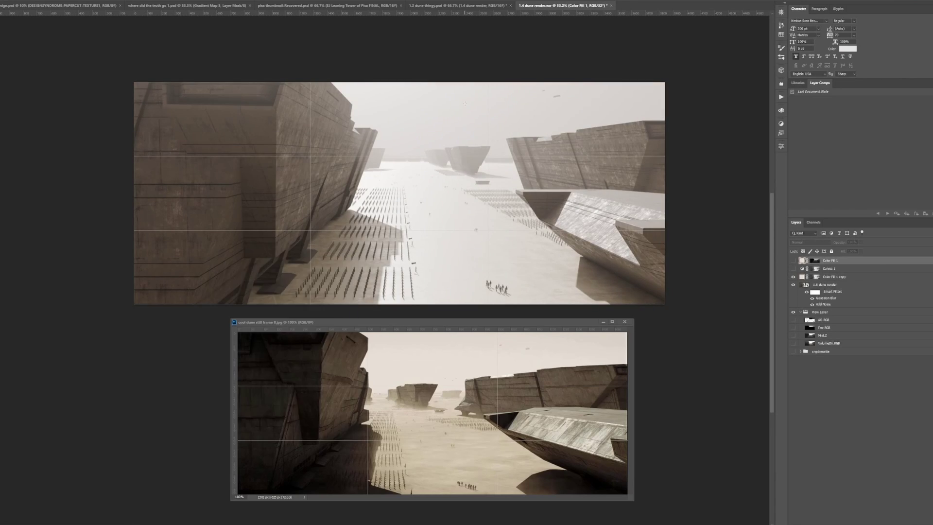
pyautogui.click(793, 260)
pyautogui.hotkey('alt', 'Tab')
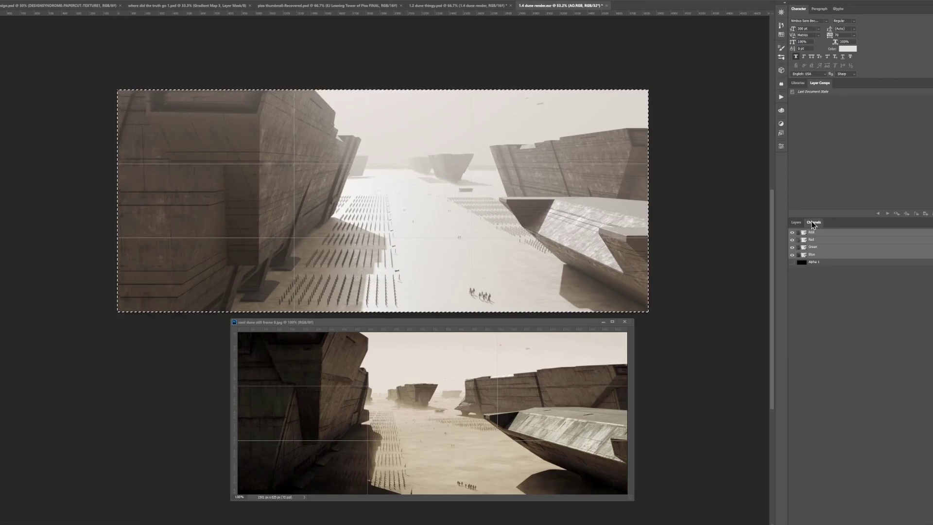
# Load the sky selection and add a Curves adjustment pulled down to darken the 1.6 dune render
pyautogui.click(796, 222)
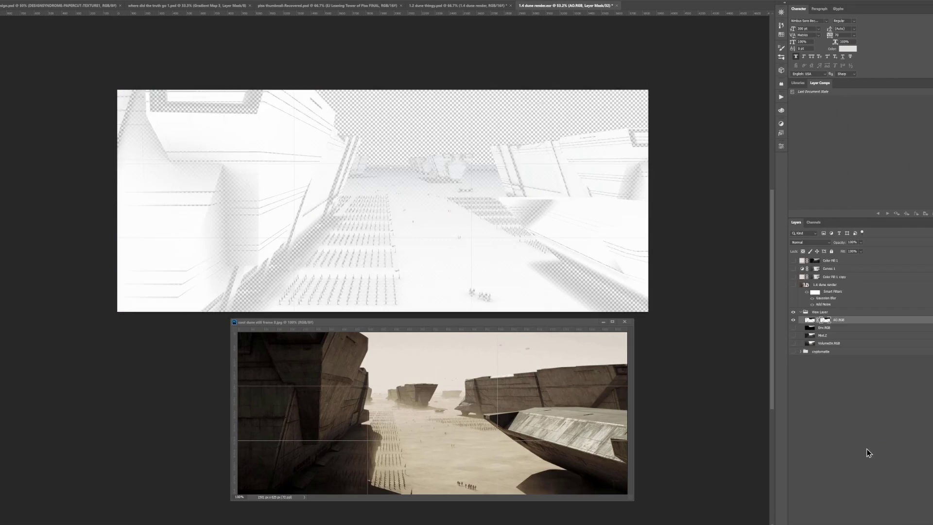
pyautogui.keyDown('ctrl'); pyautogui.click(810, 320); pyautogui.keyUp('ctrl')
pyautogui.click(824, 285)
pyautogui.click(906, 520)
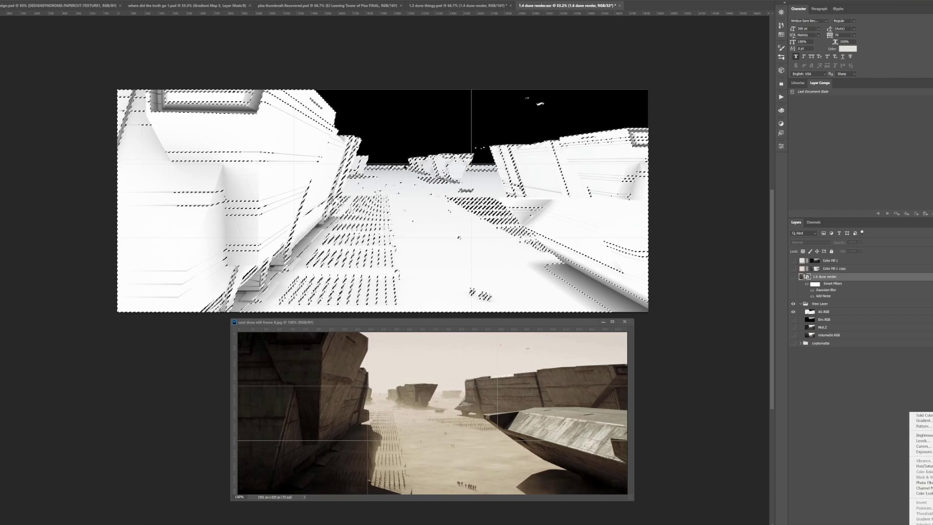
pyautogui.click(921, 445)
pyautogui.moveTo(718, 212); pyautogui.dragTo(726, 242)
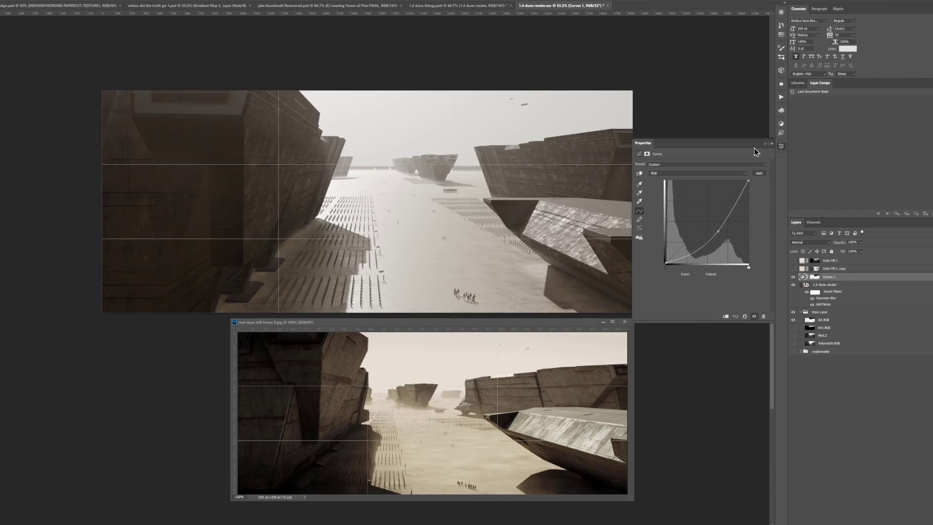
pyautogui.click(801, 276)
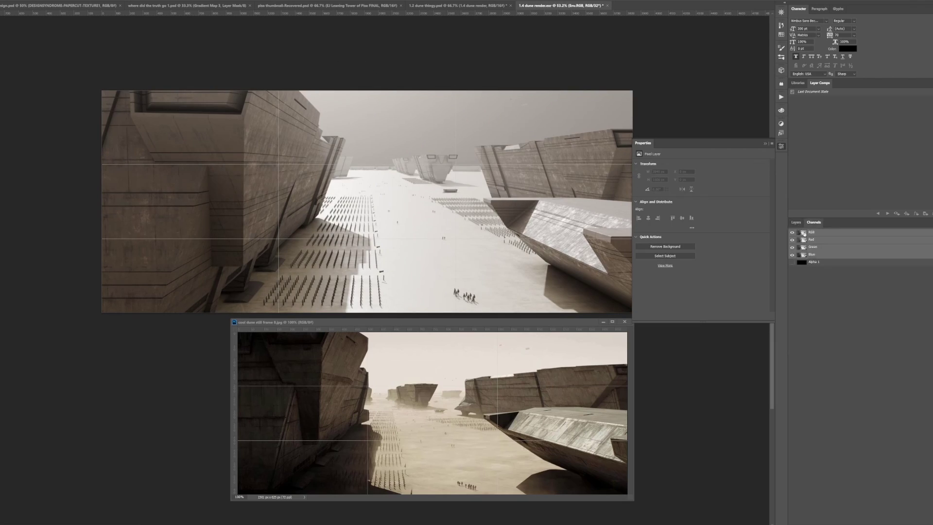
# Select the Env.RGB layer and bring up the layer options menu
pyautogui.click(796, 222)
pyautogui.click(806, 330)
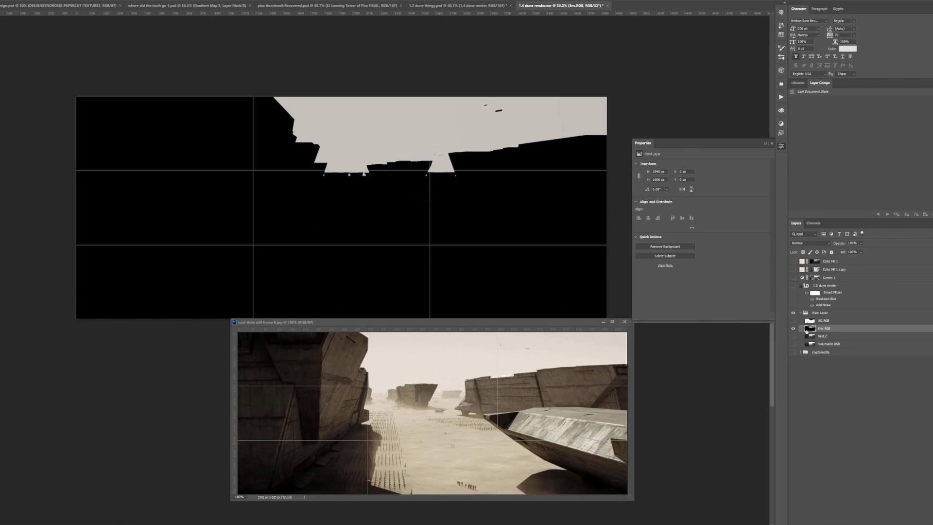
pyautogui.rightClick(833, 267)
# Create a new document, paste in the render layers, fill the empty layer black, and fit the view
pyautogui.hotkey('ctrl', 'n')
pyautogui.click(737, 491)
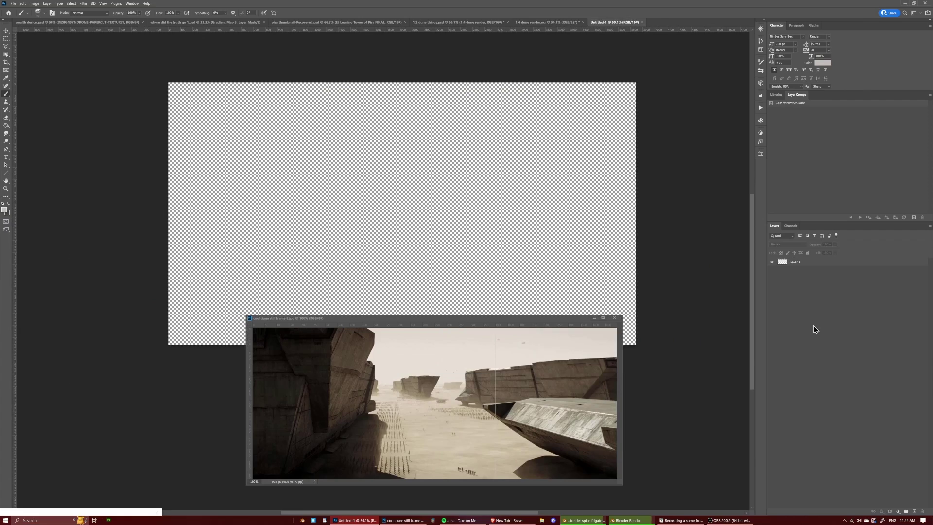
pyautogui.hotkey('ctrl', 'v')
pyautogui.click(260, 288)
pyautogui.click(103, 3)
pyautogui.click(126, 157)
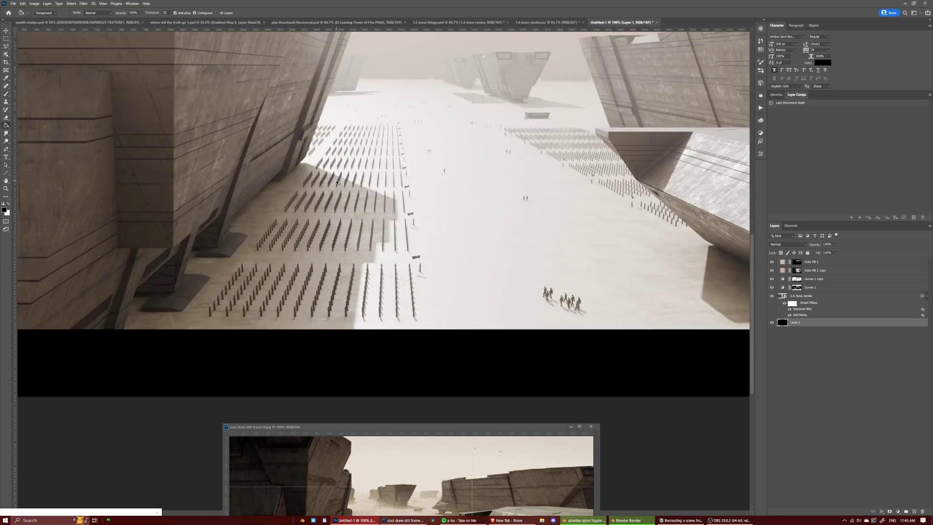
pyautogui.hotkey('ctrl', '-')
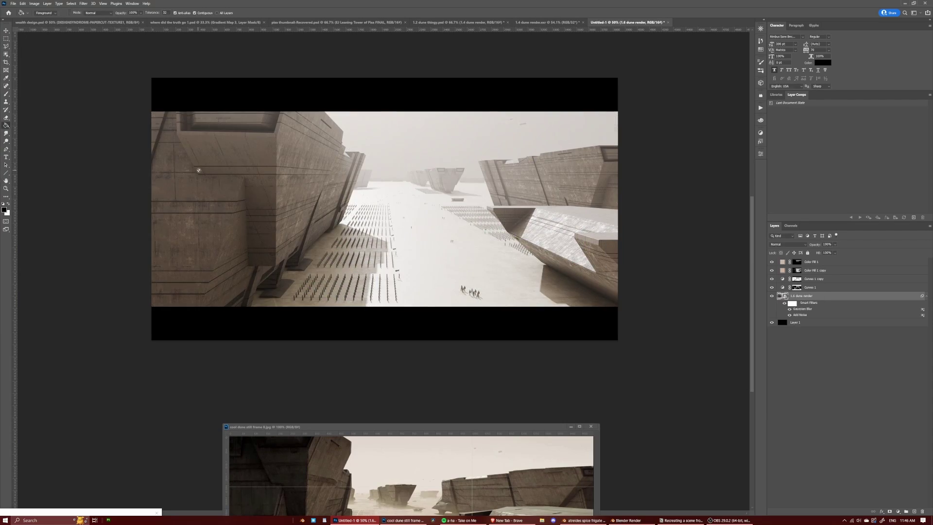
# Place the 1.7 dune render, cool its temperature, and apply Gaussian Blur and Add Noise
pyautogui.click(83, 3)
pyautogui.click(100, 48)
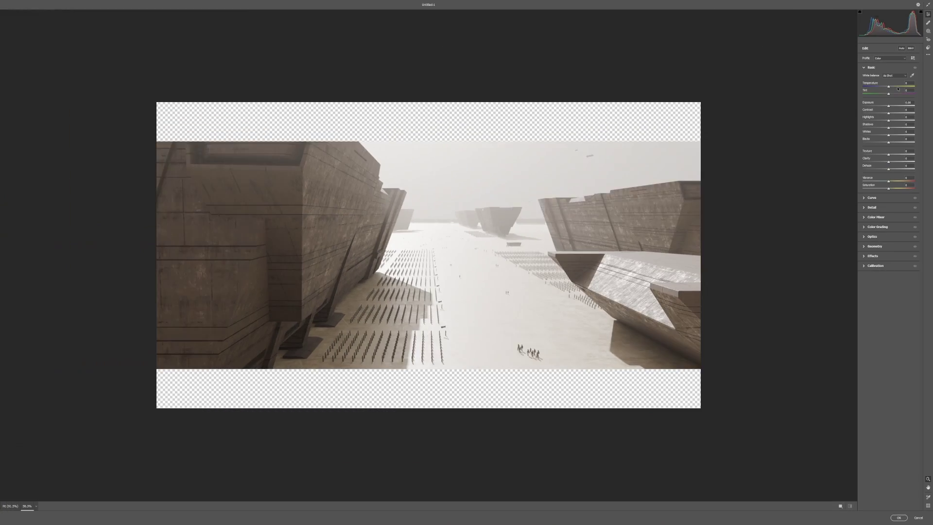
pyautogui.moveTo(895, 88); pyautogui.dragTo(891, 87)
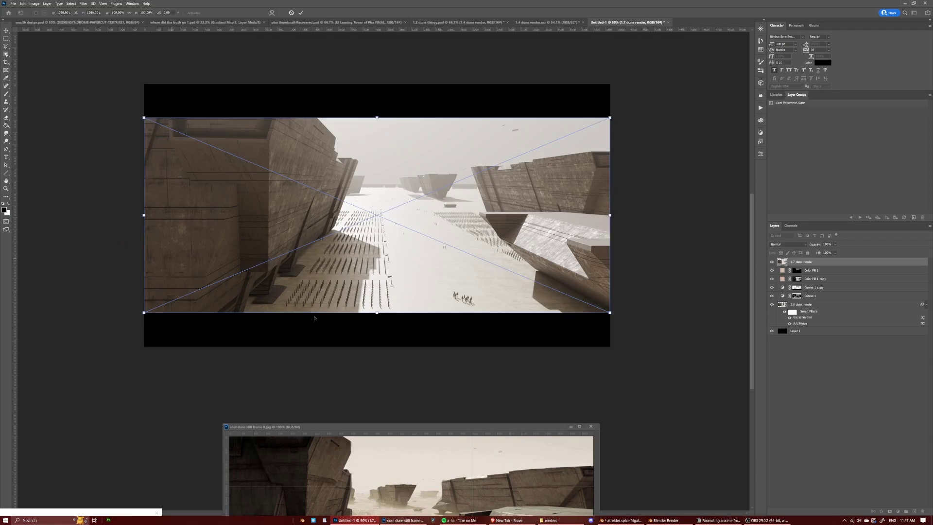
pyautogui.press('Return')
pyautogui.click(83, 4)
pyautogui.click(170, 73)
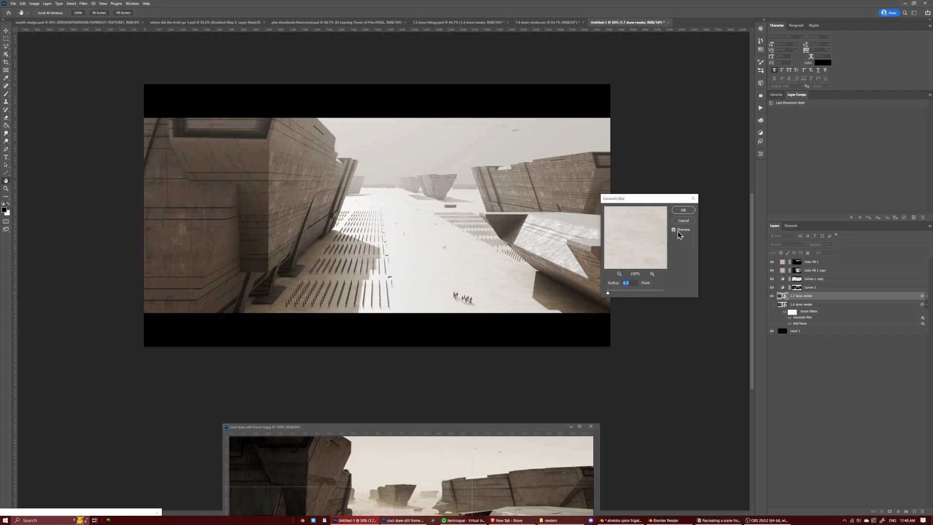
pyautogui.click(683, 209)
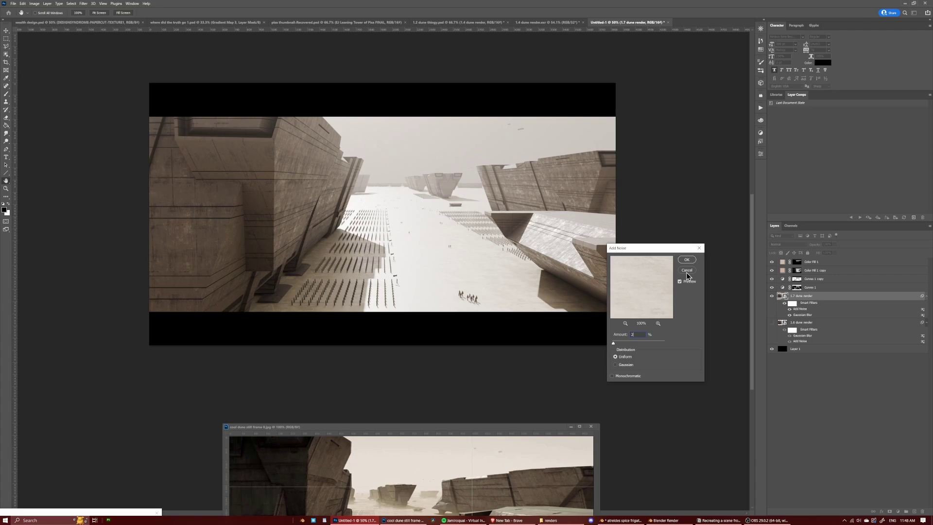
pyautogui.click(686, 272)
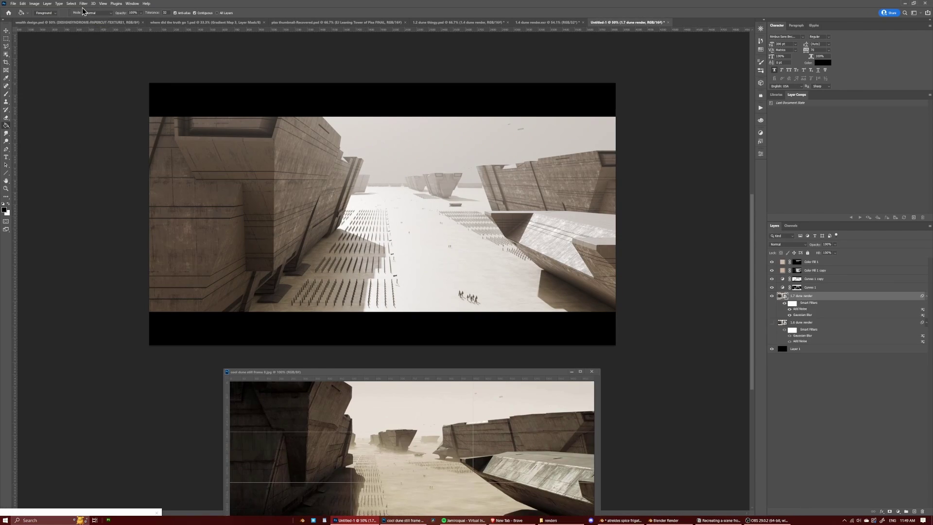
# In Camera Raw, lift exposure and highlights, deepen shadows, boost texture, clarity and vibrance, reduce haze
pyautogui.hotkey('ctrl', 'shift', 'a')
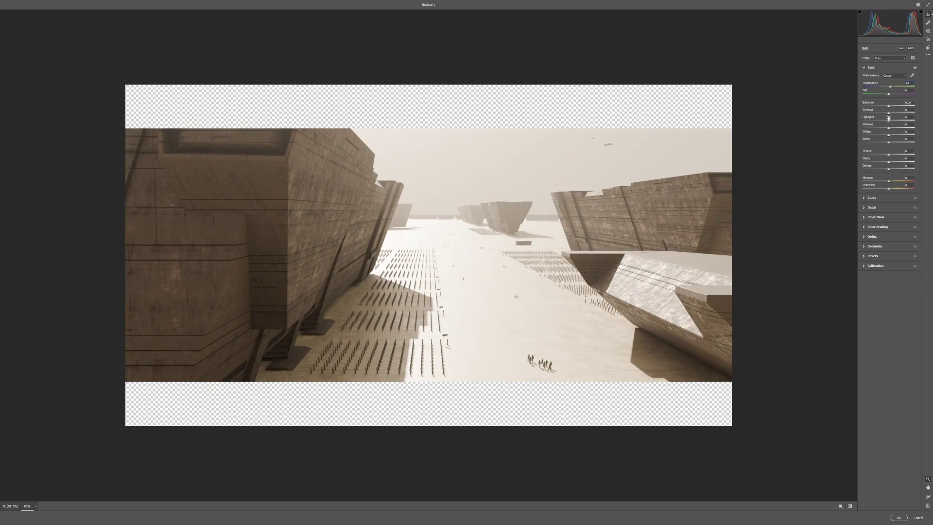
pyautogui.moveTo(888, 117)
pyautogui.mouseDown()
pyautogui.moveTo(889, 105)
pyautogui.moveTo(877, 127)
pyautogui.mouseUp()
pyautogui.moveTo(888, 134); pyautogui.dragTo(893, 155)
pyautogui.moveTo(888, 161); pyautogui.dragTo(887, 169)
pyautogui.moveTo(888, 180); pyautogui.dragTo(891, 181)
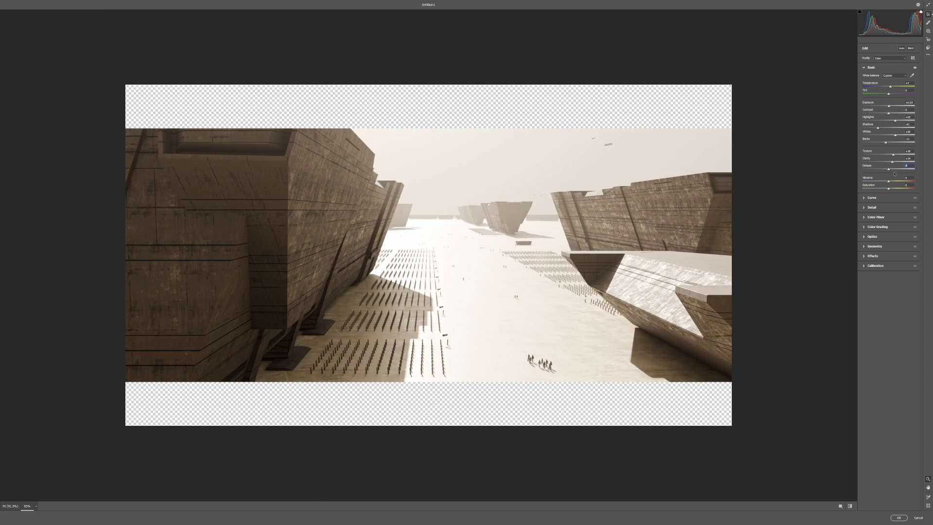
pyautogui.hotkey('ctrl', '-')
# Warm the midtones with the Color Grading wheel and add a -12 darkening vignette
pyautogui.click(877, 227)
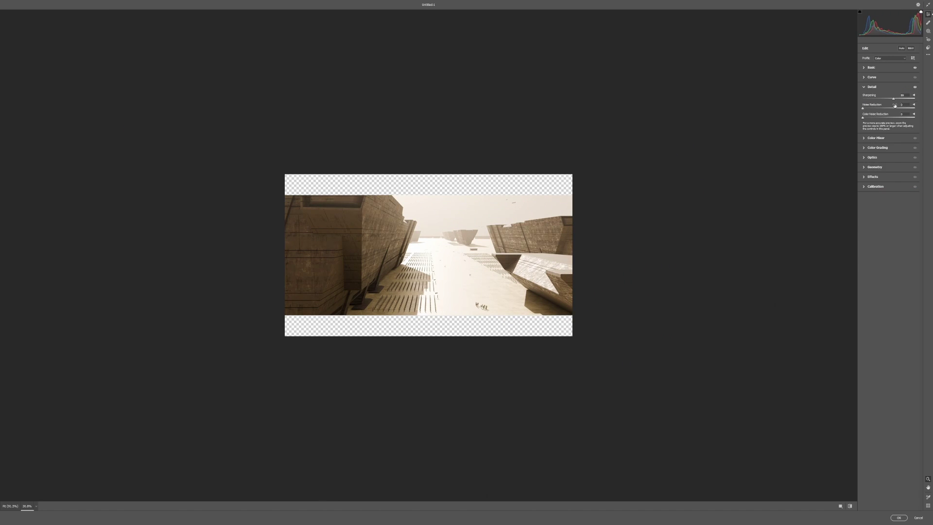
pyautogui.moveTo(889, 139); pyautogui.dragTo(897, 130)
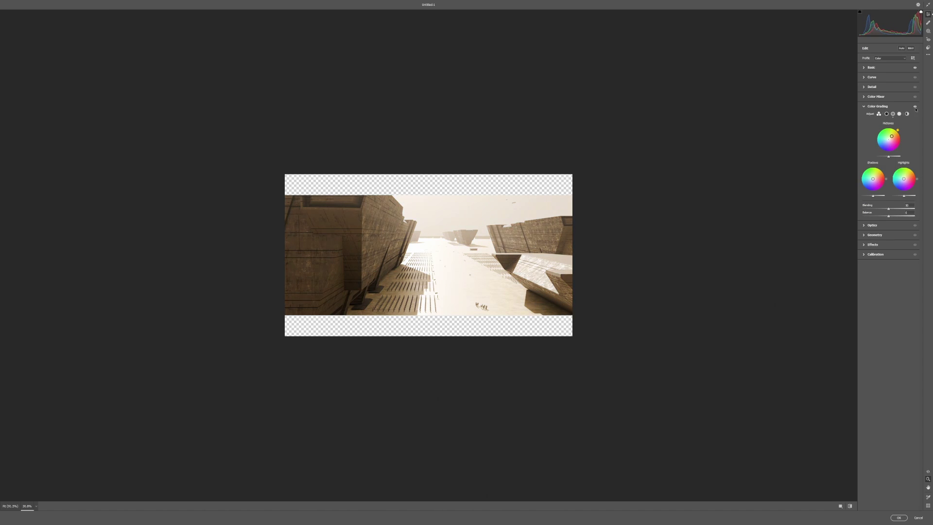
pyautogui.hotkey('alt', 'Tab')
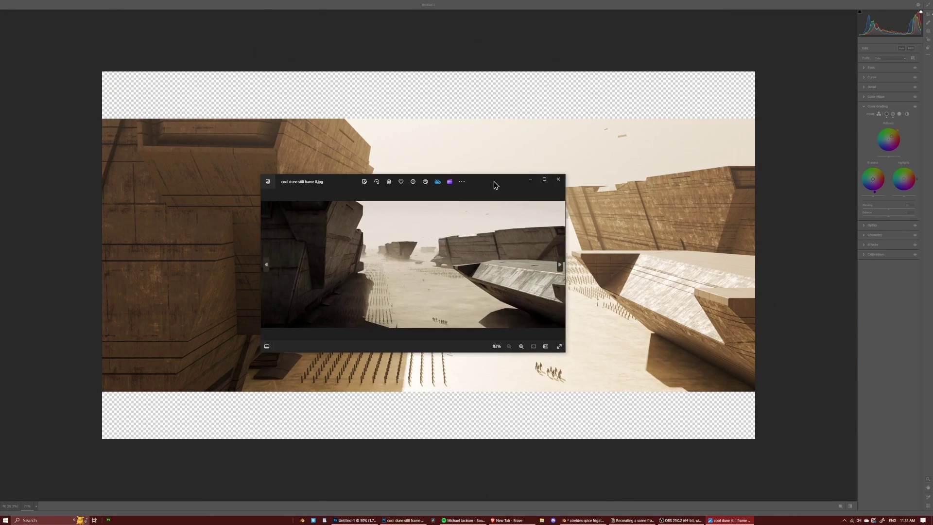
pyautogui.hotkey('alt', 'Tab')
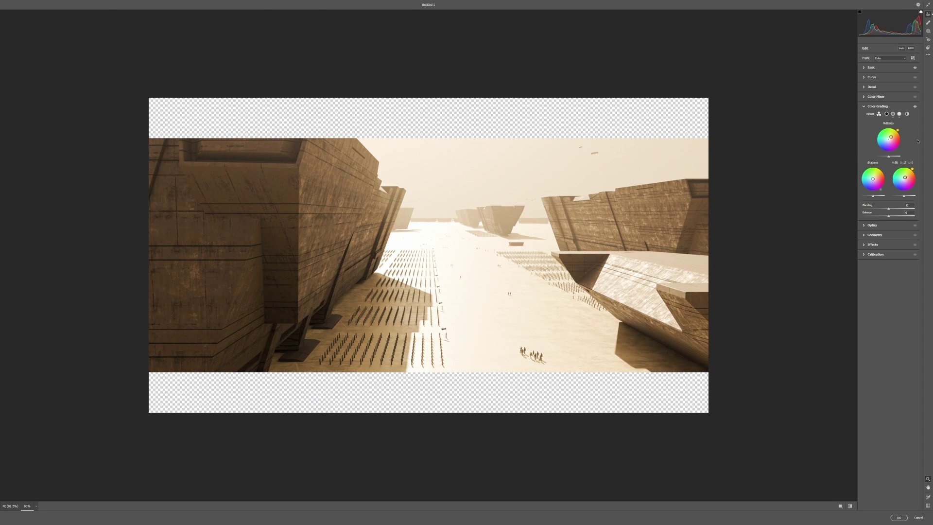
pyautogui.click(877, 106)
pyautogui.click(872, 135)
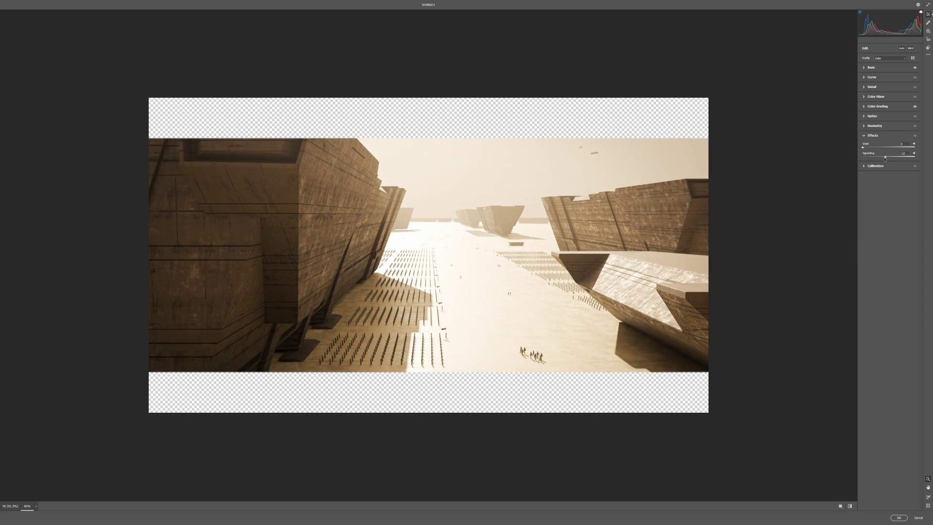